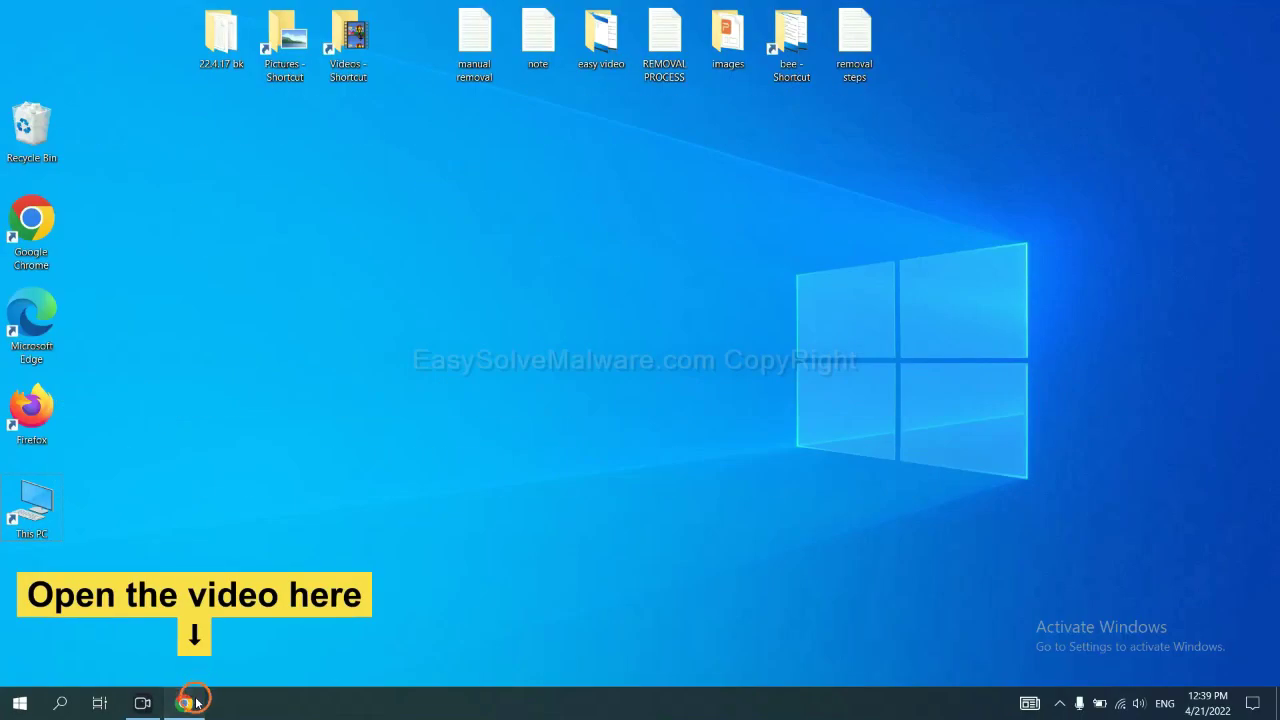
- From the easysolvemalware.com guide in Chrome, download the SpyHunter for Windows installer
click(186, 703)
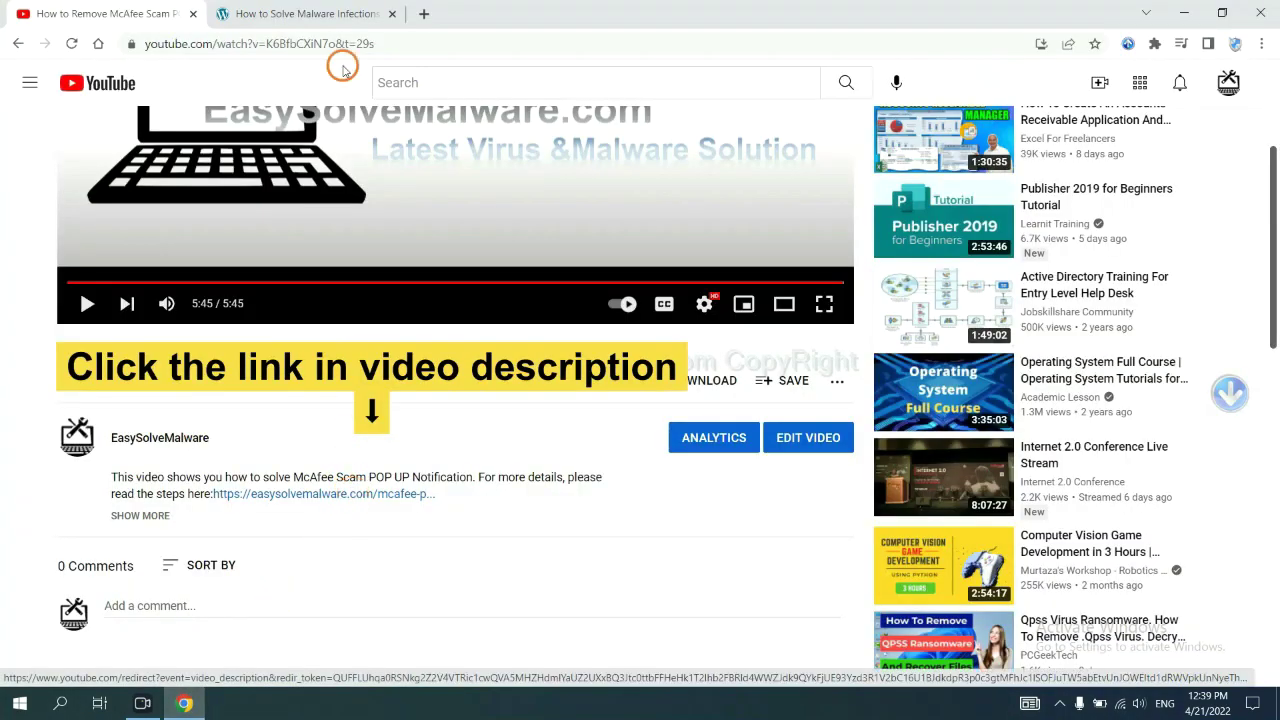
scroll(1276, 344, down, 3)
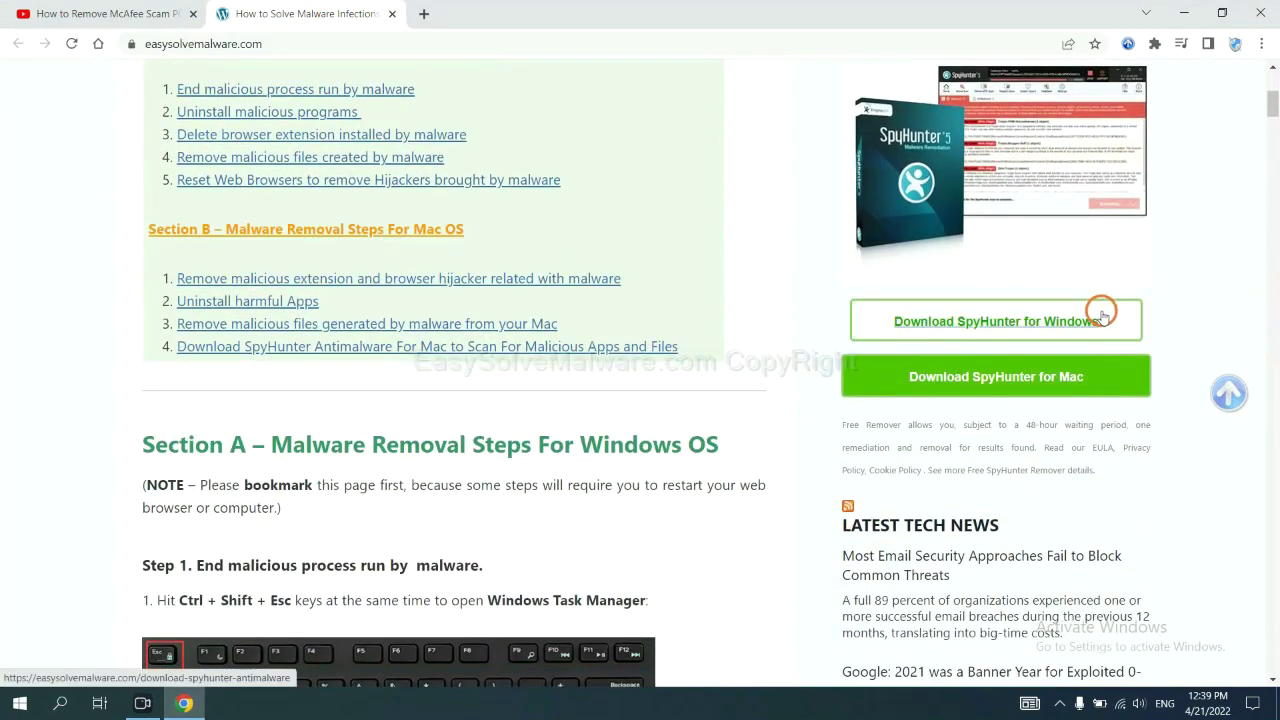
click(1086, 318)
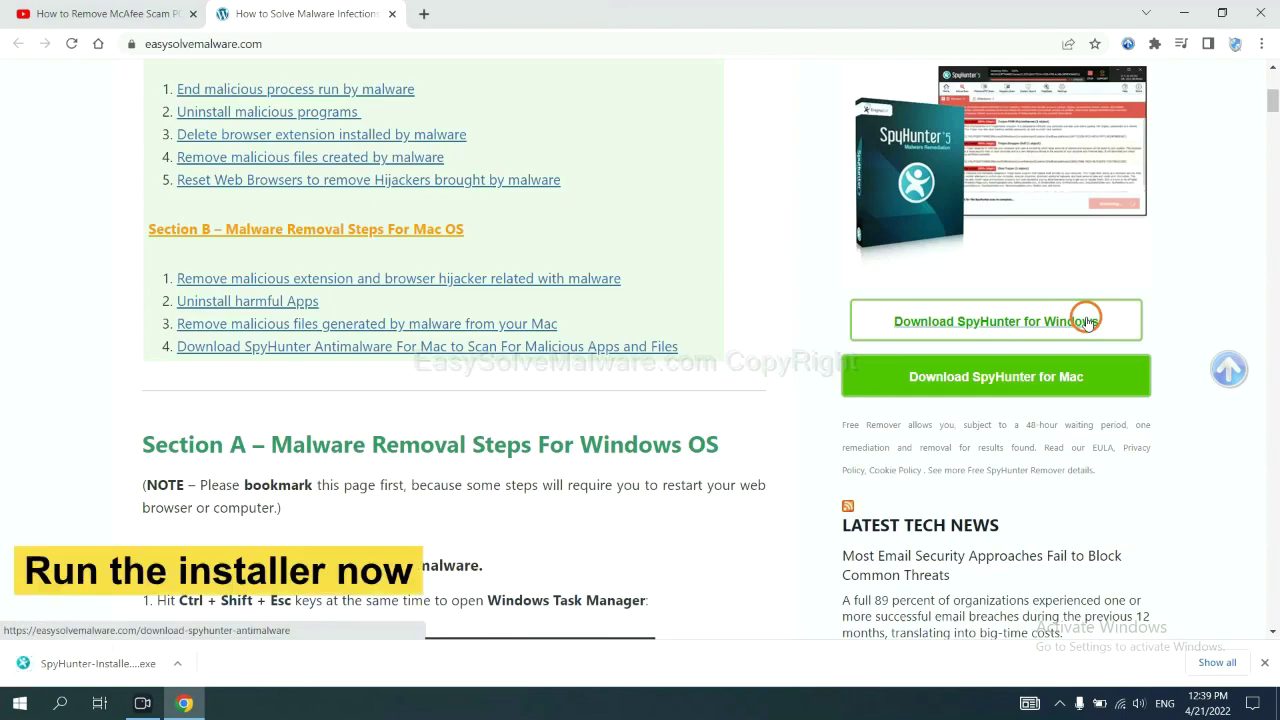
- Run the SpyHunter 5 installer in English, accept the licence, and finish to launch SpyHunter
click(80, 665)
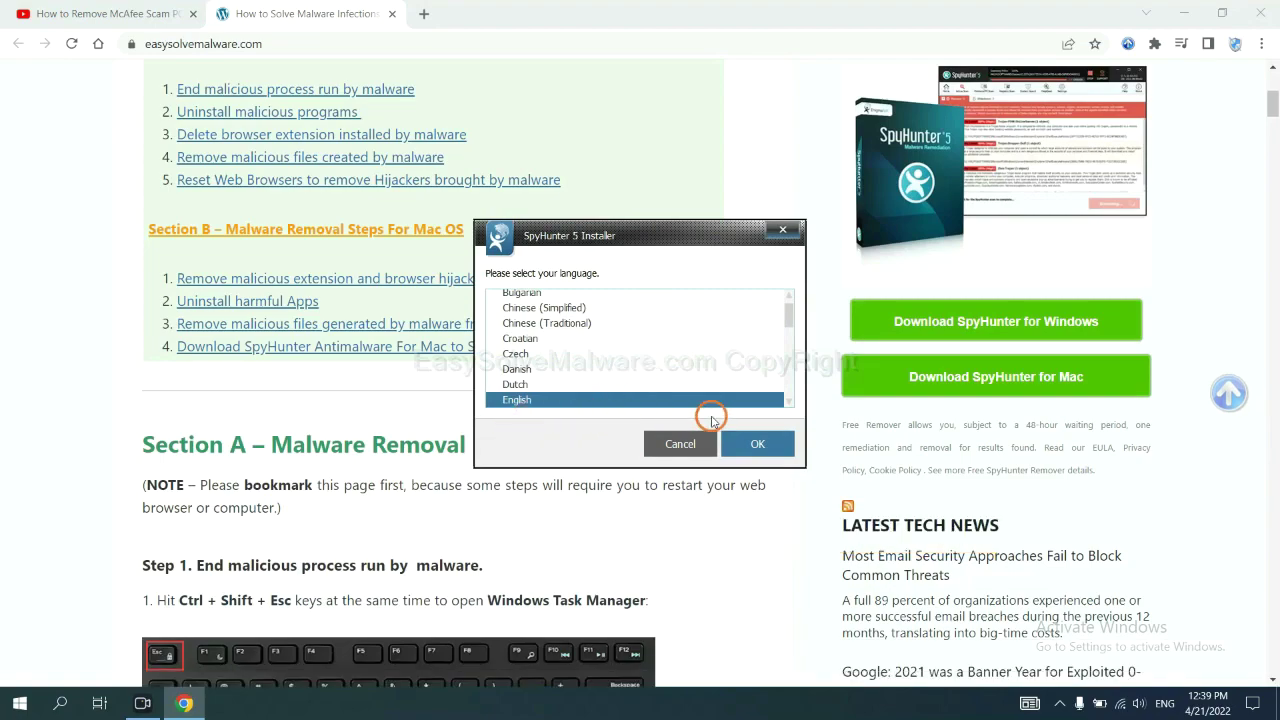
click(740, 443)
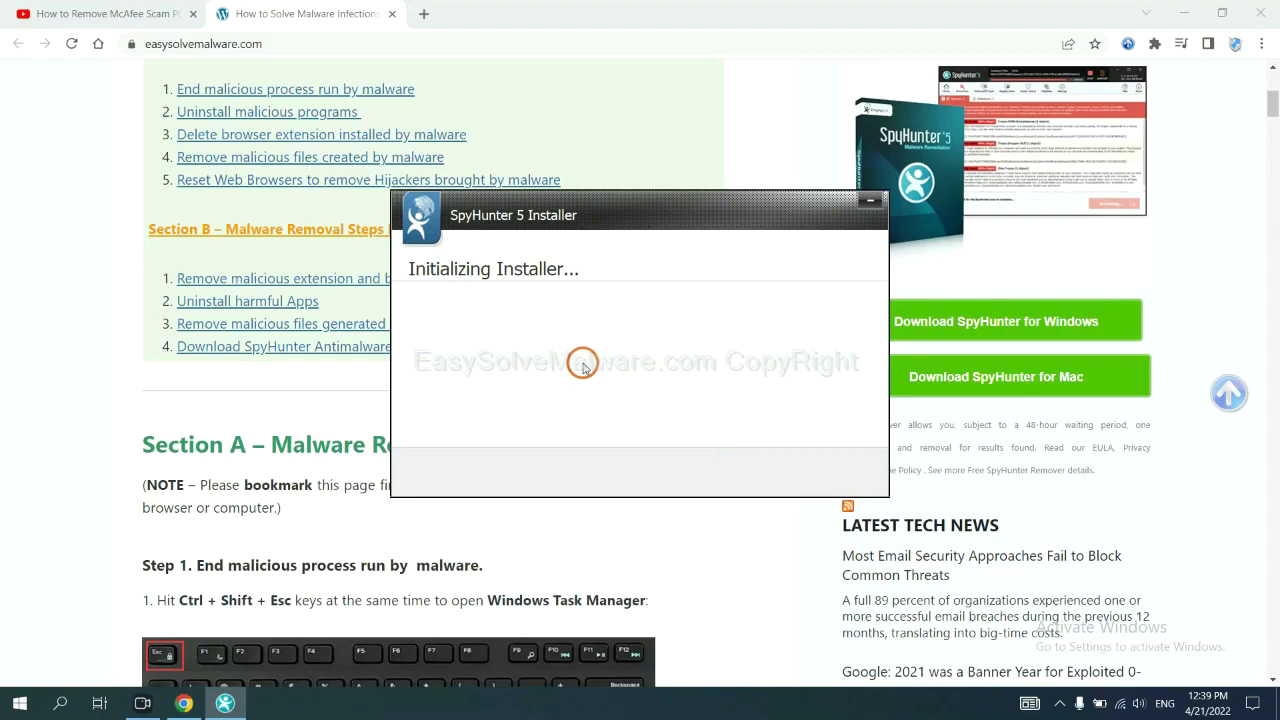
click(545, 364)
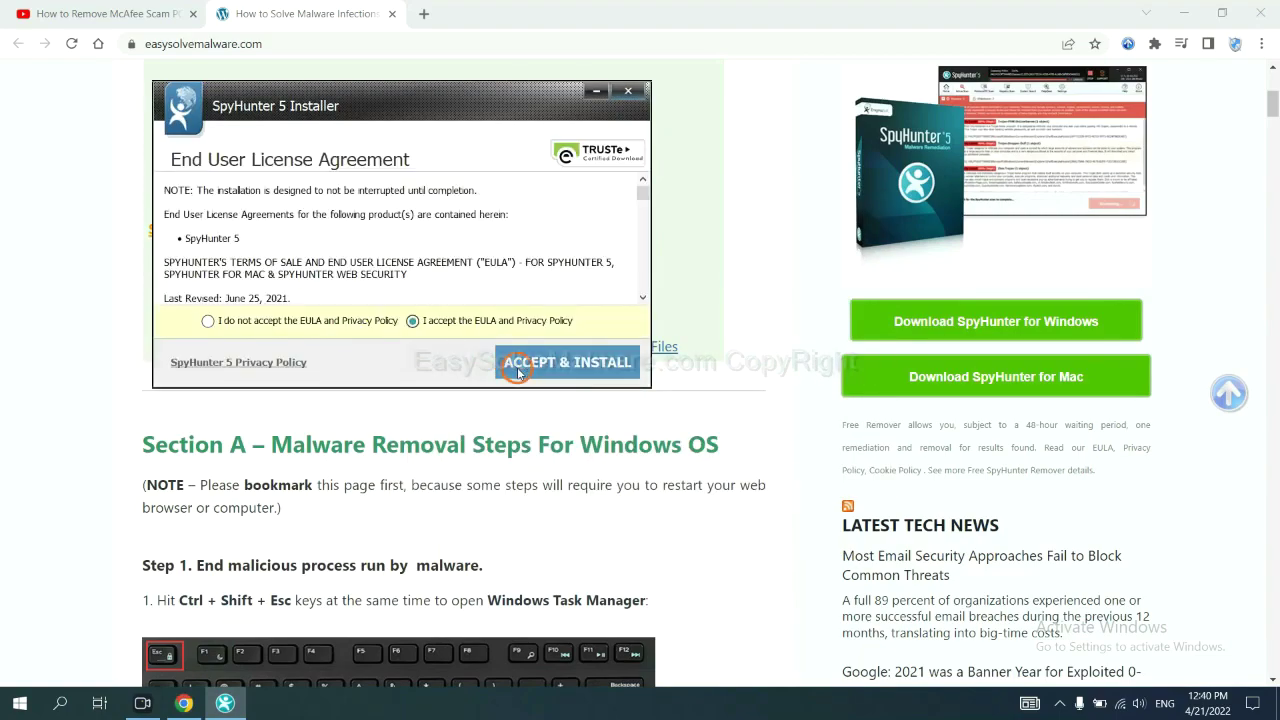
click(517, 369)
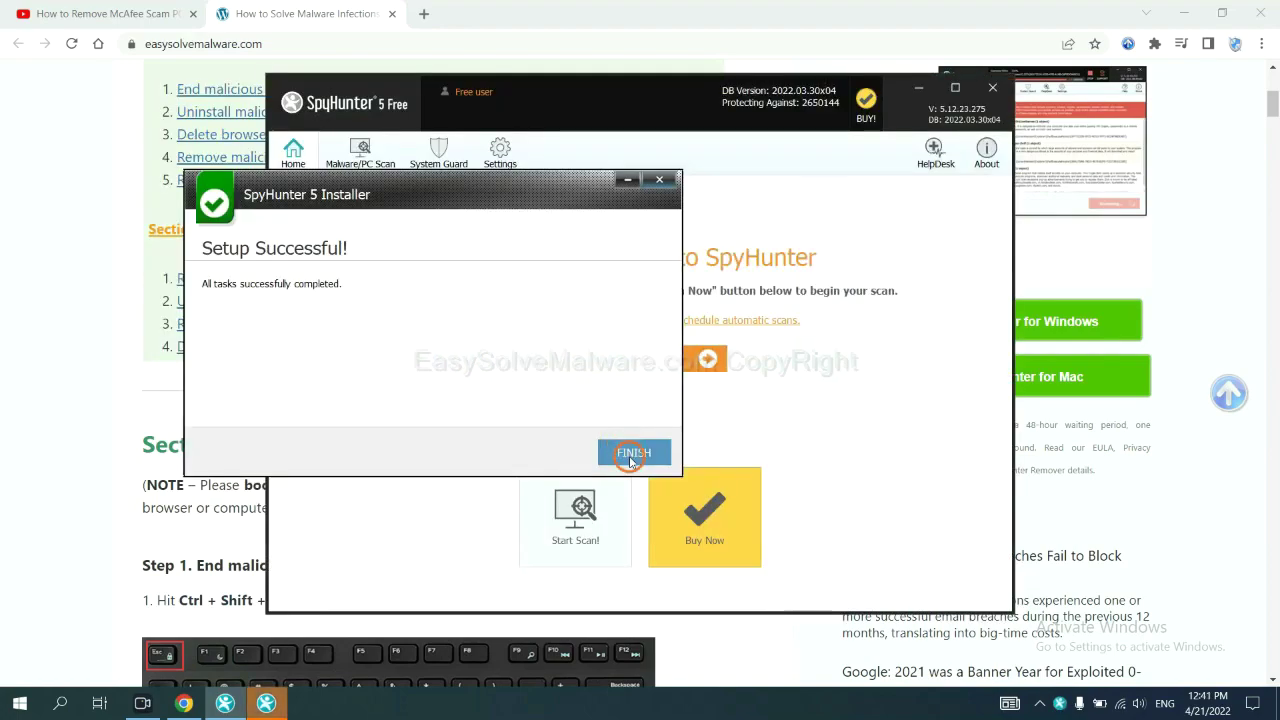
click(634, 452)
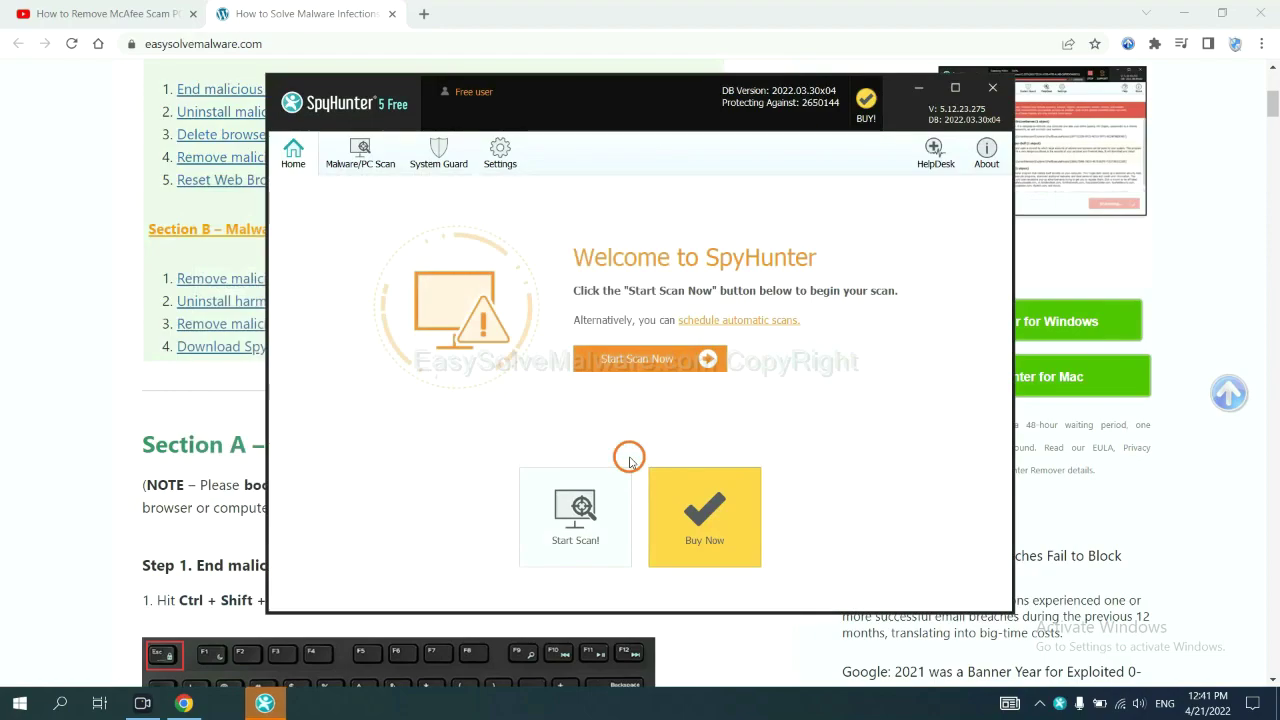
- Scan the PC with SpyHunter and move past the remove360.bat unknown-object result
click(631, 366)
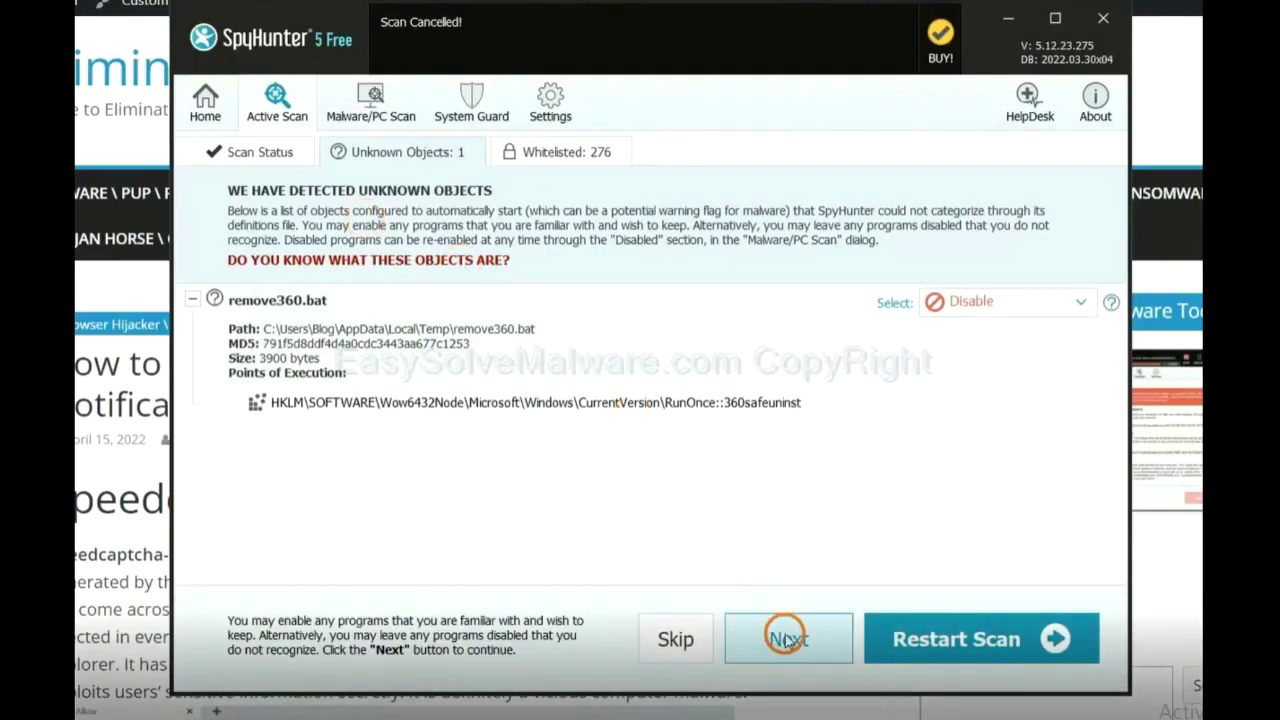
click(786, 640)
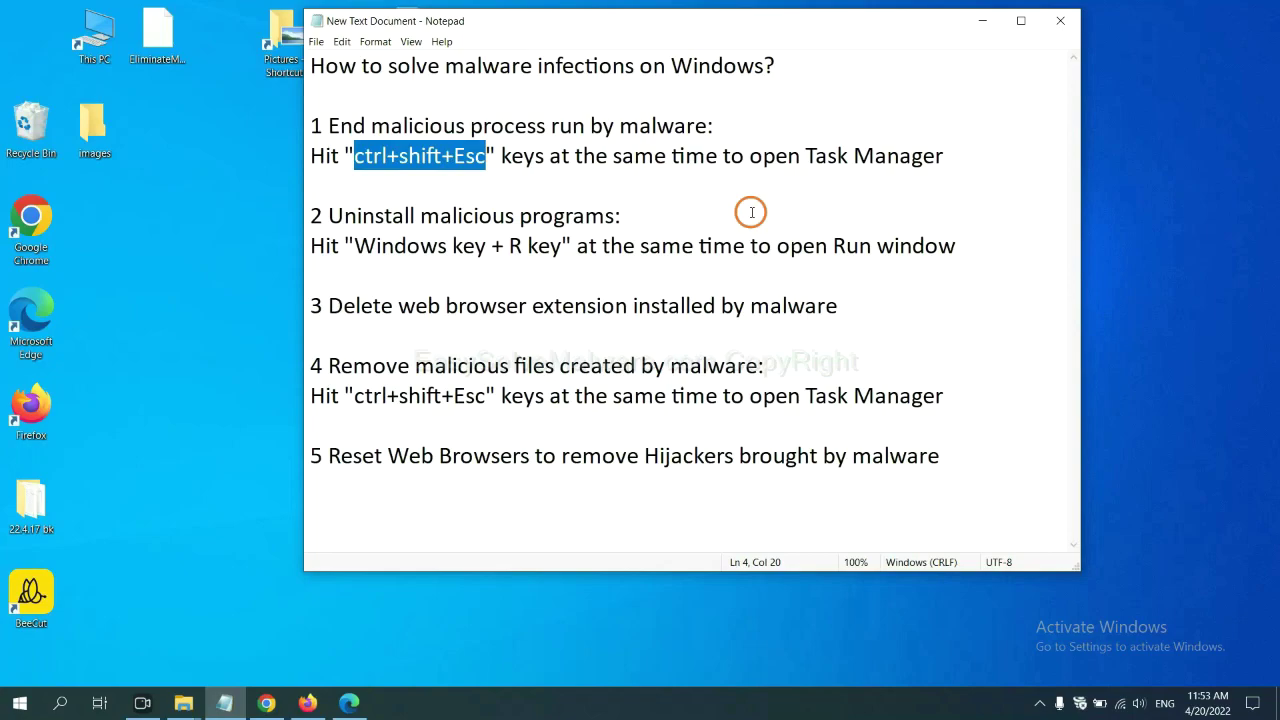
- Highlight the Ctrl+Shift+Esc shortcut in the notes and use it to open Task Manager
click(458, 160)
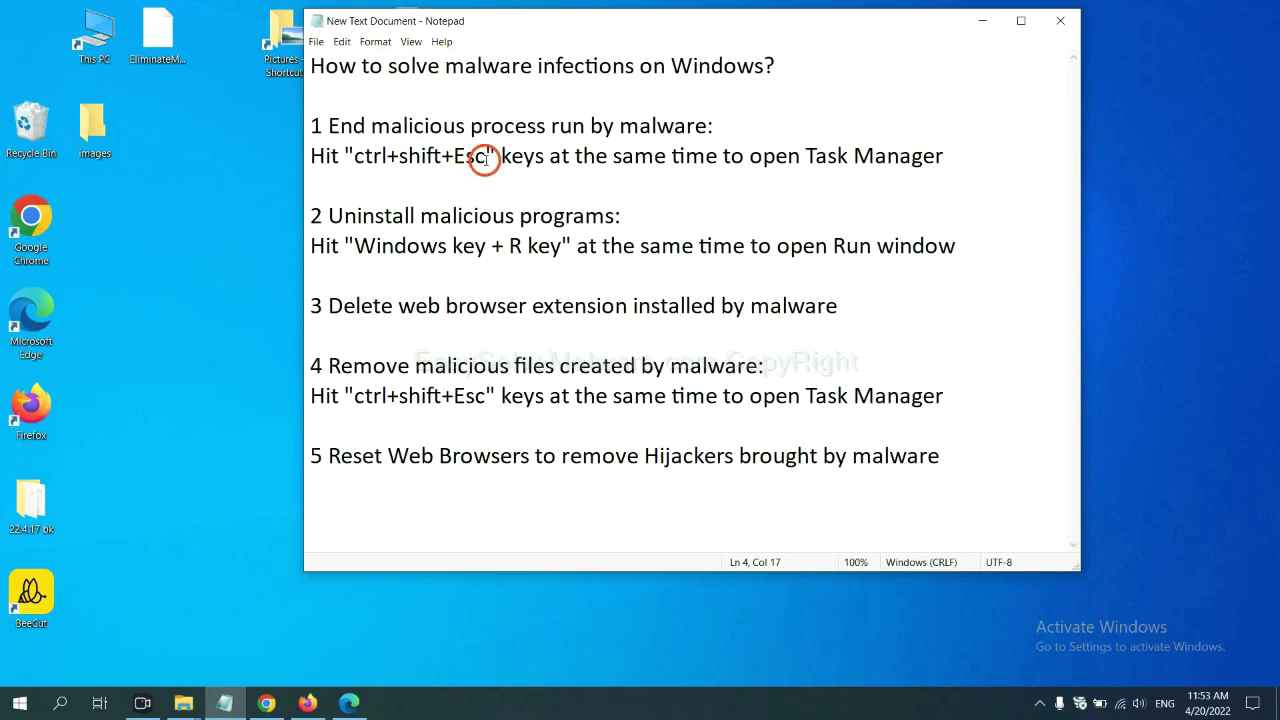
drag(486, 158, 356, 158)
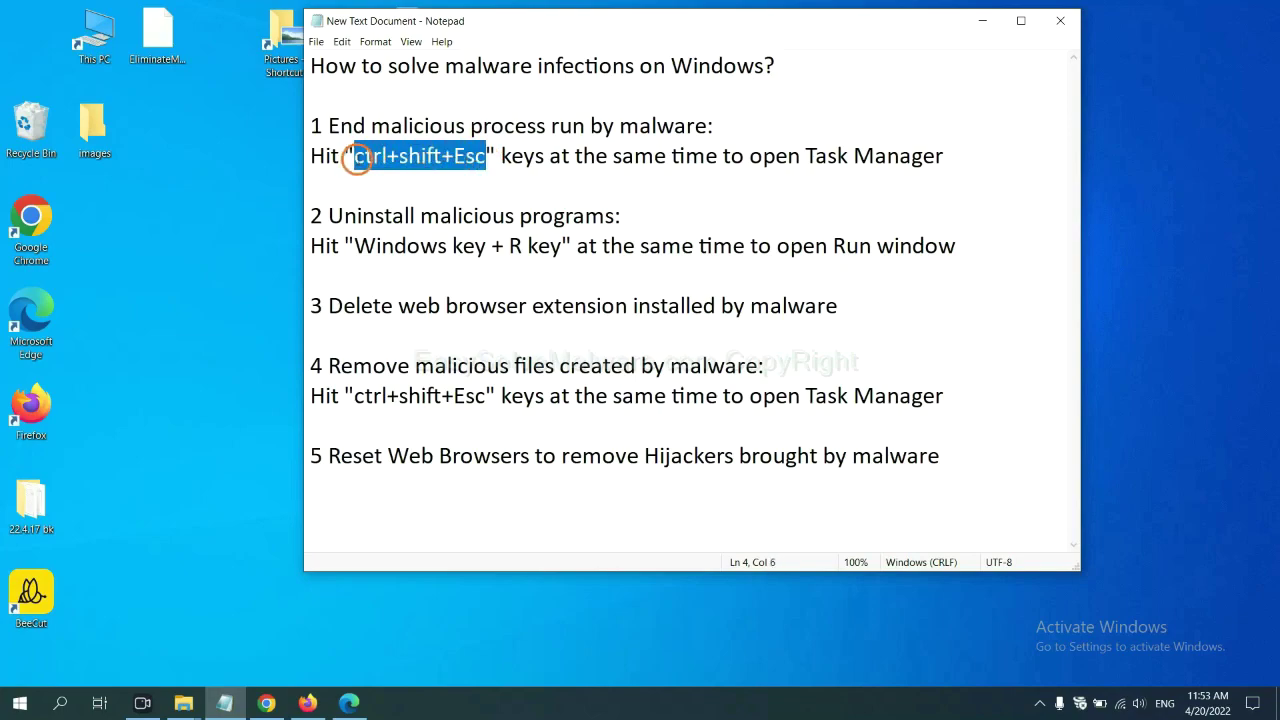
key(ctrl+shift+Escape)
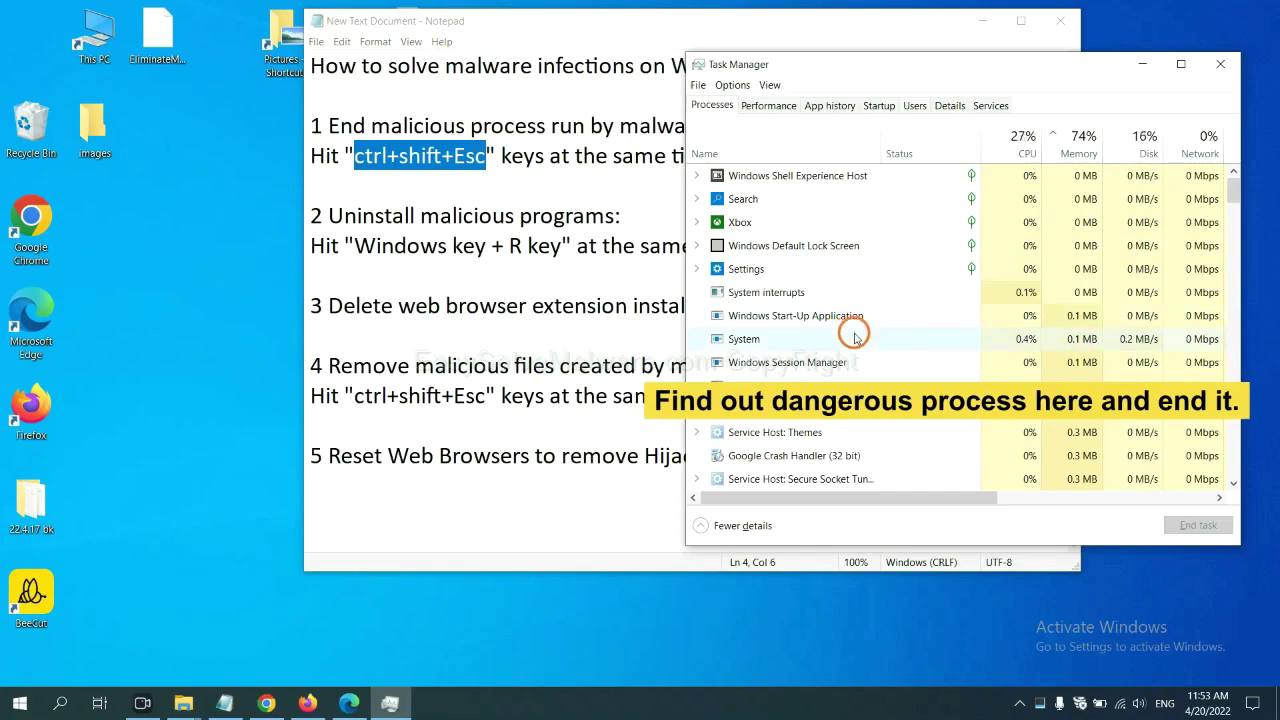
- End a suspicious process from Task Manager's Processes list, then close Task Manager
click(853, 338)
click(850, 386)
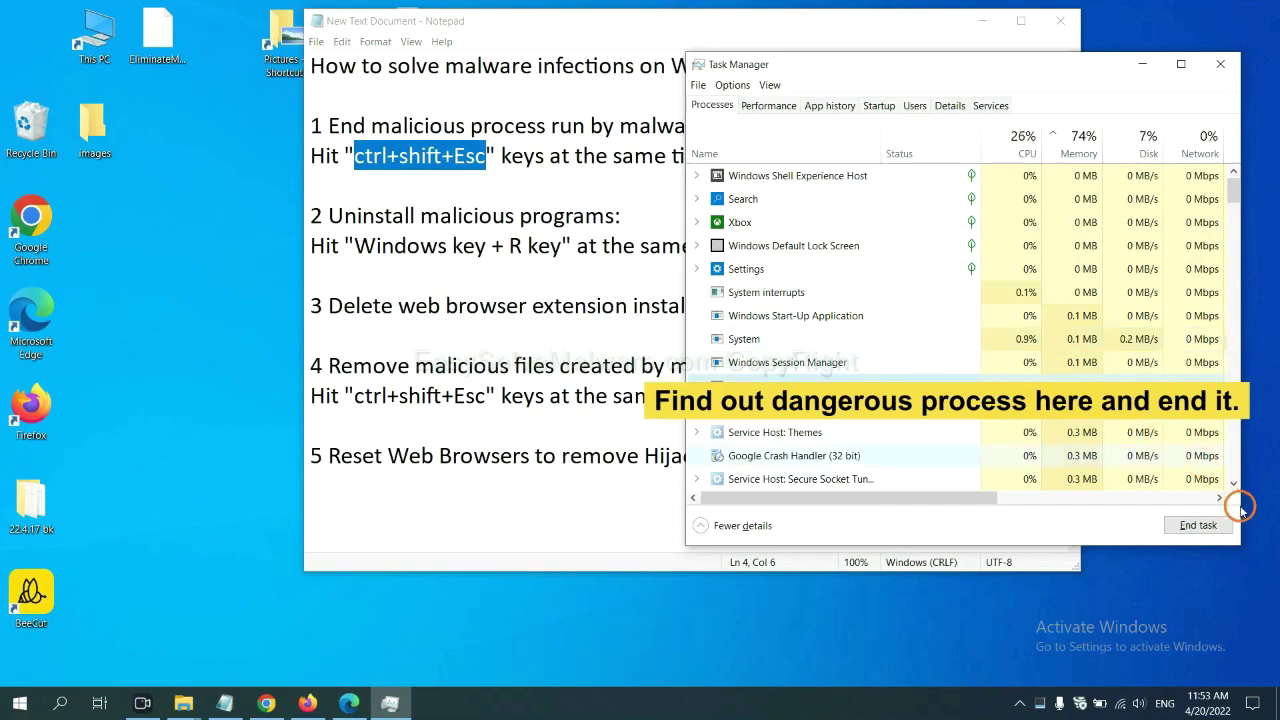
click(1208, 526)
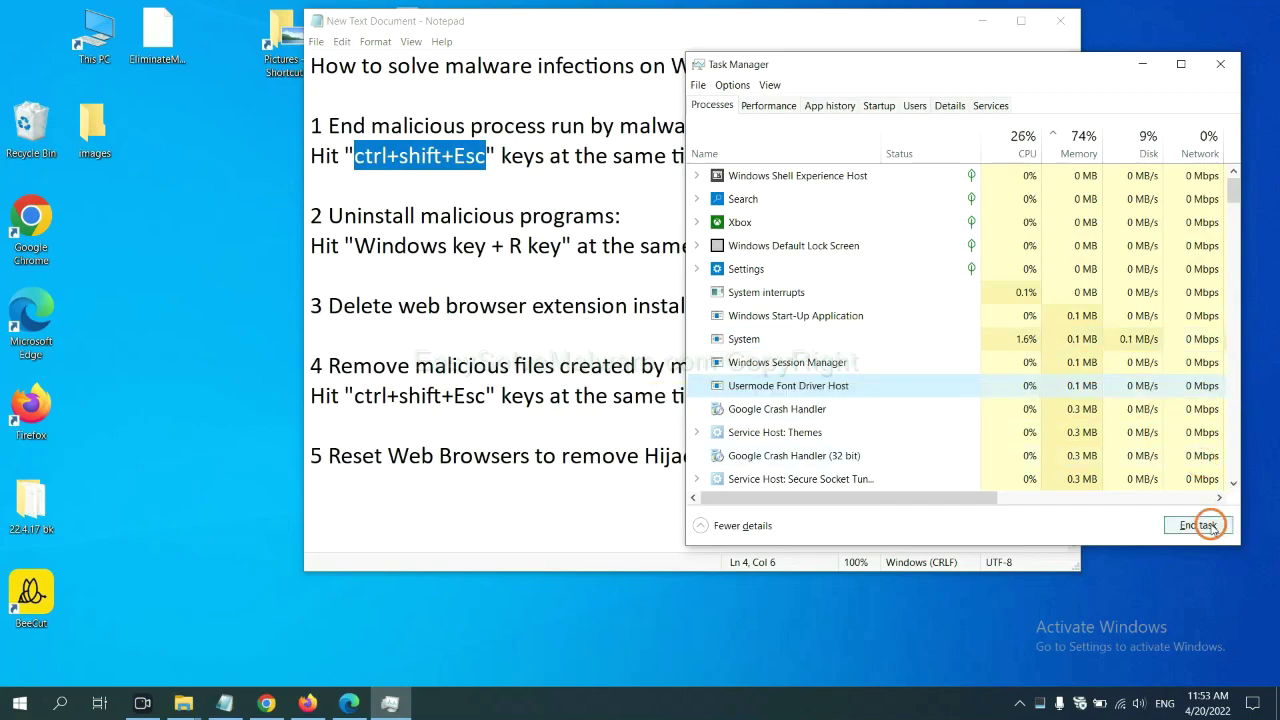
click(1219, 64)
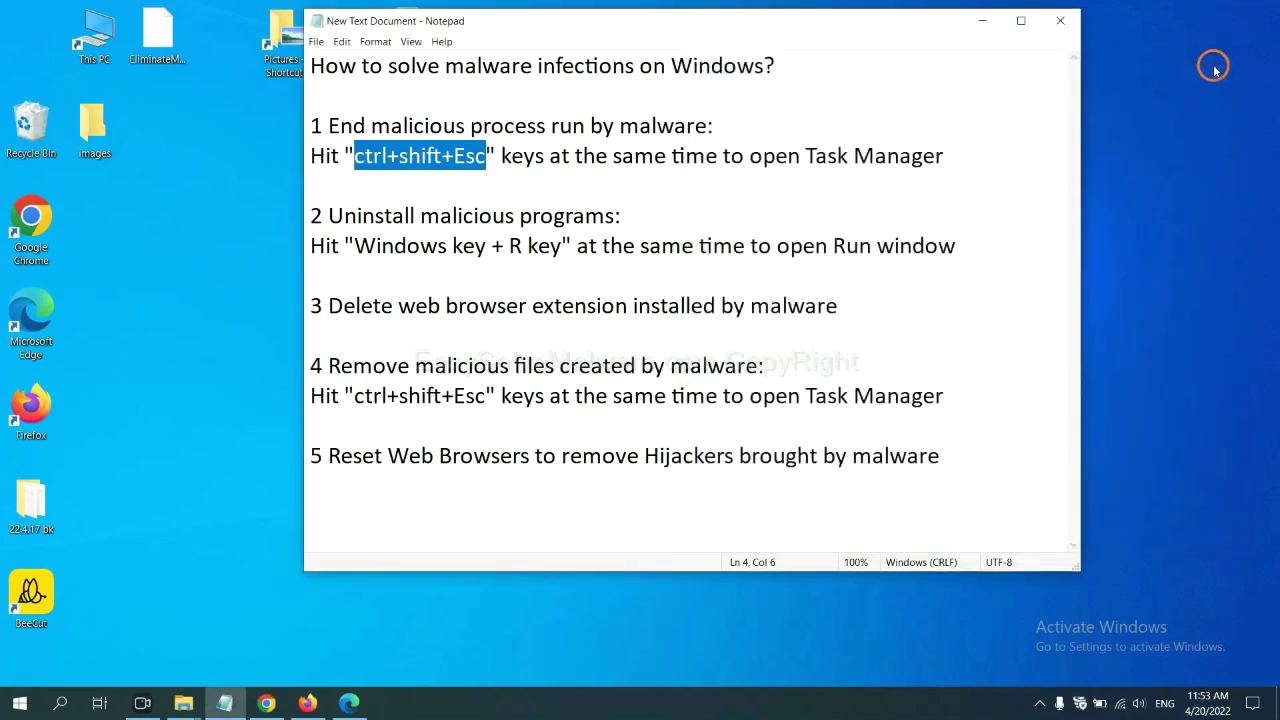
- Open the Run dialog with Win+R and run 'control panel' to launch Control Panel
click(311, 275)
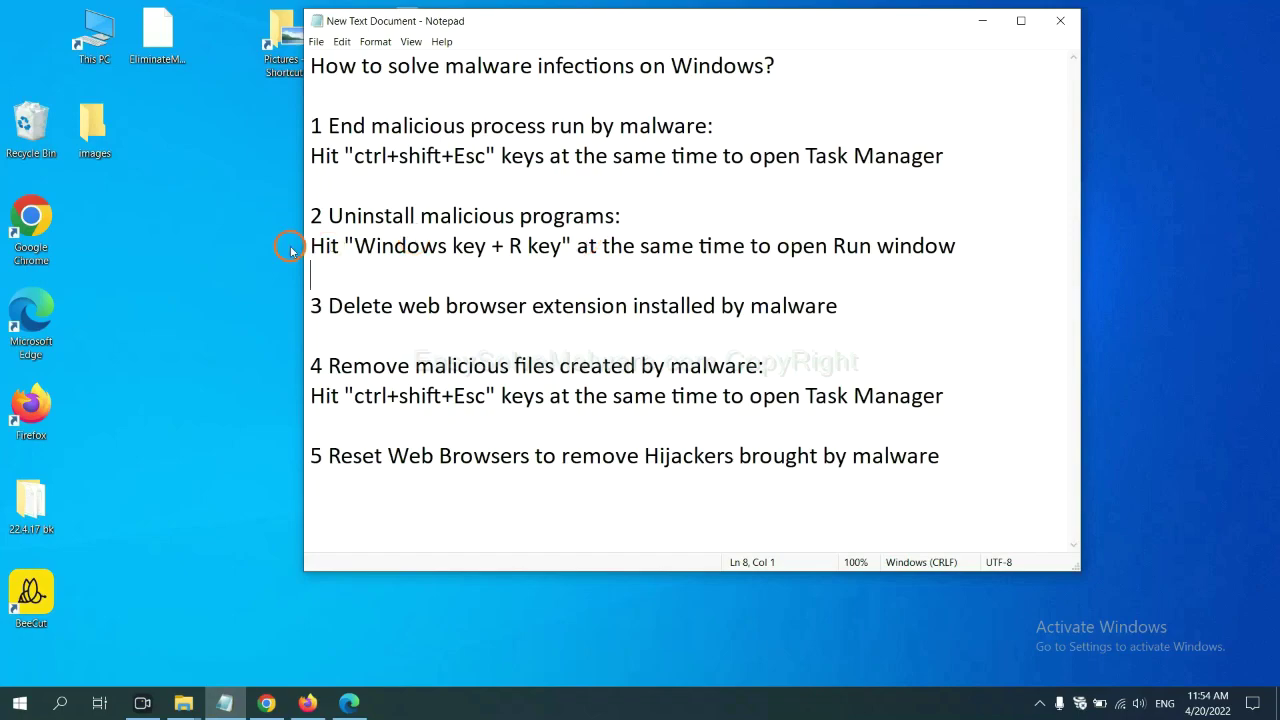
drag(354, 250, 557, 258)
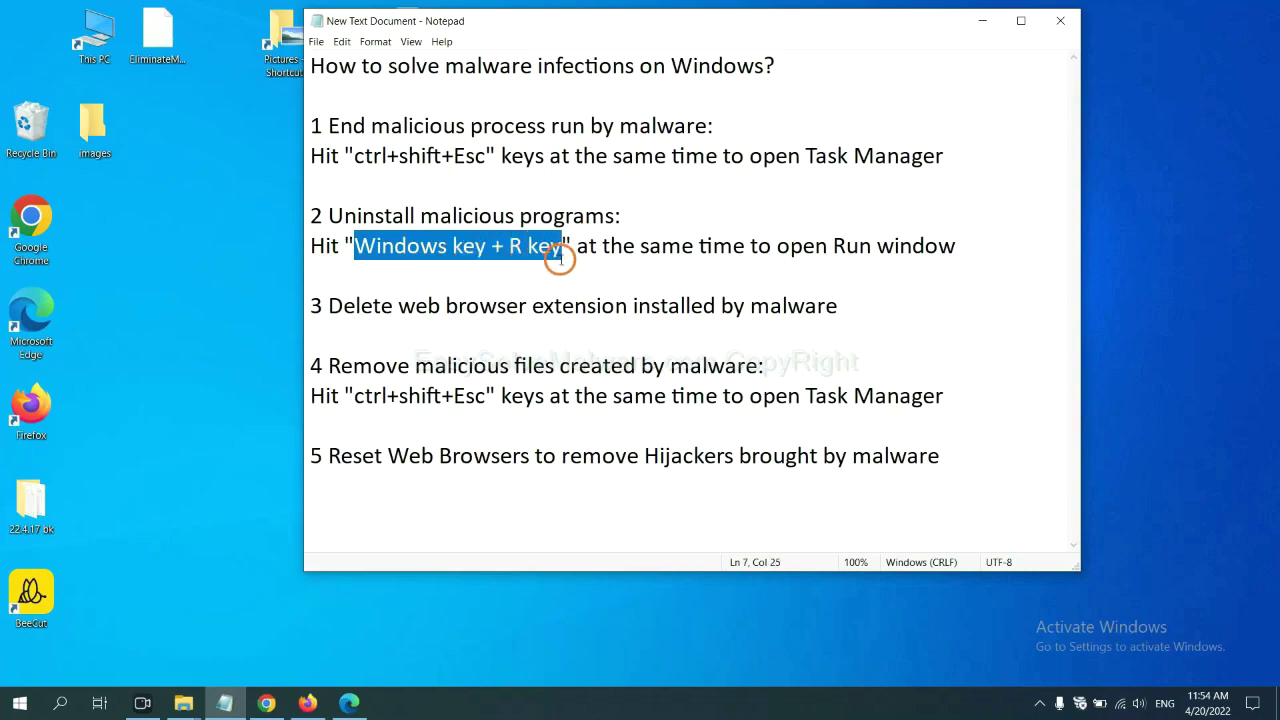
key(super+r)
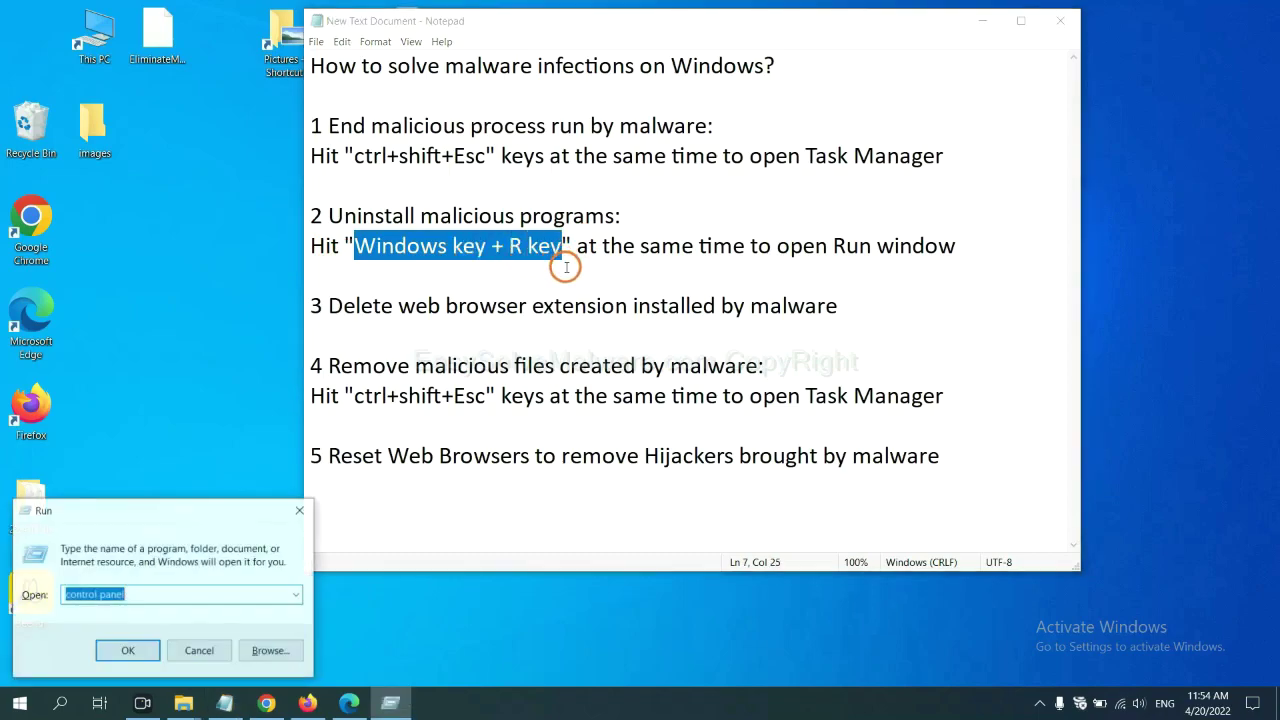
drag(143, 518, 976, 222)
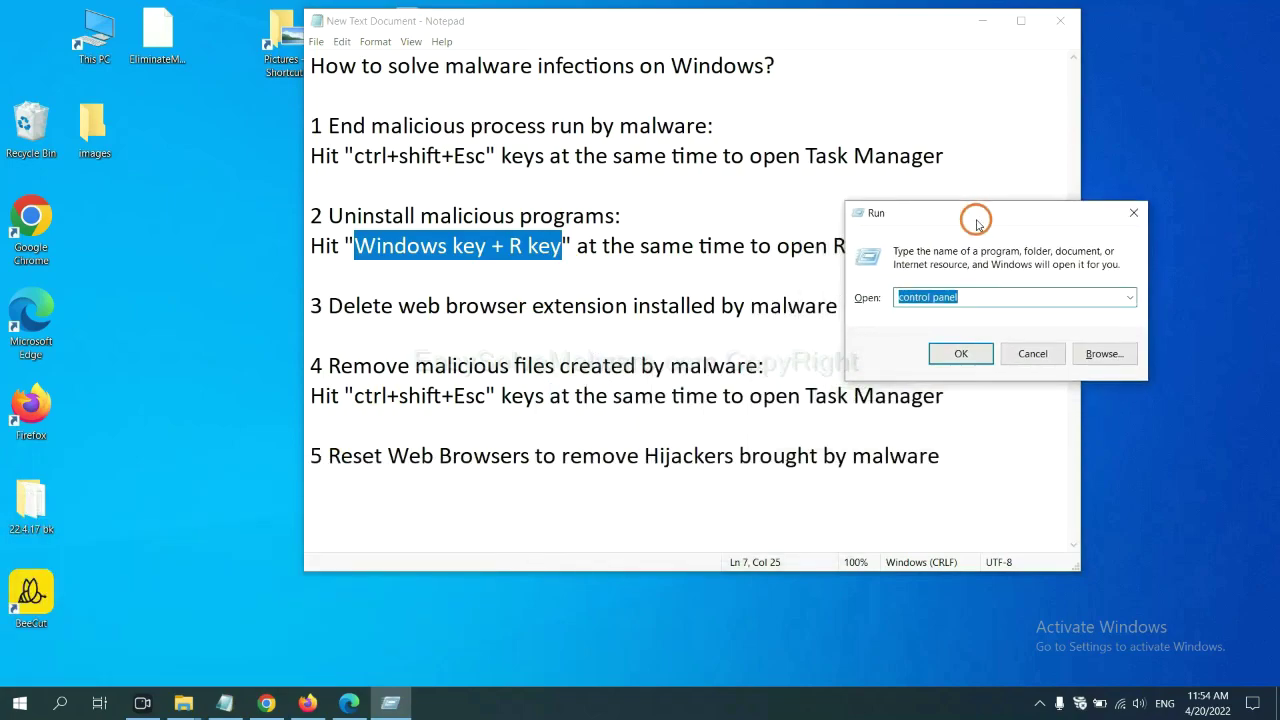
click(985, 296)
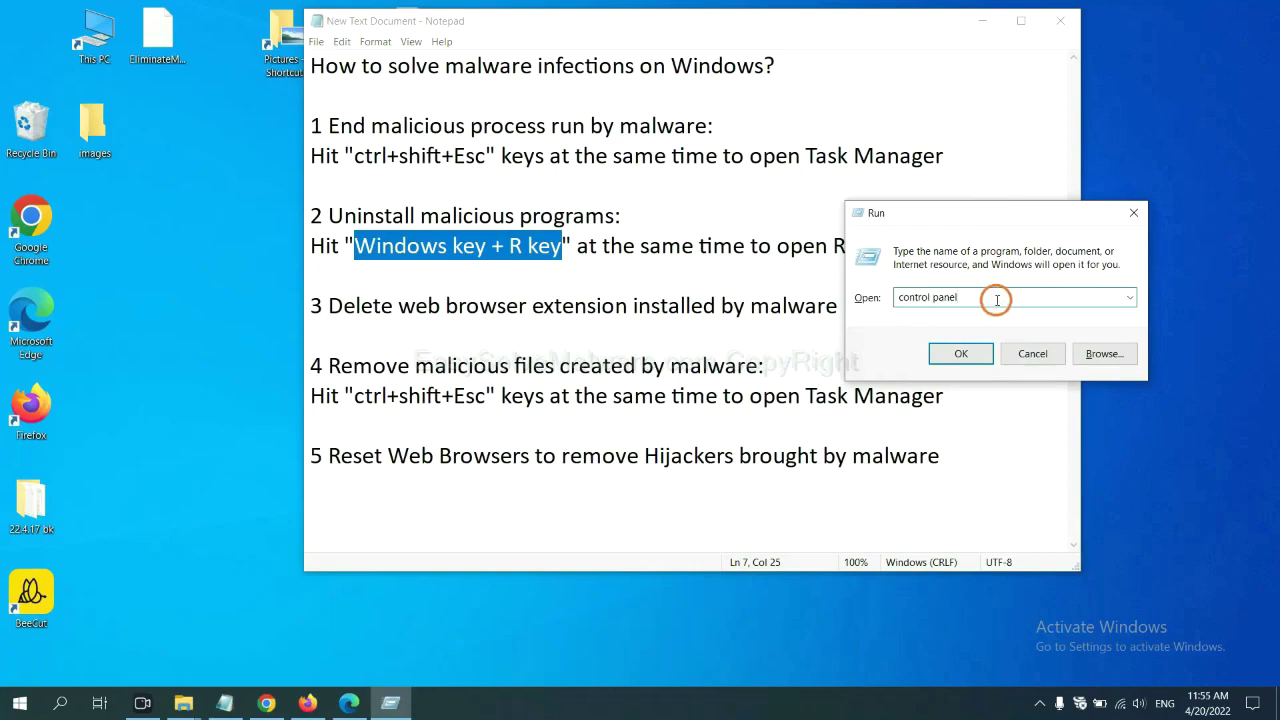
drag(955, 296, 900, 297)
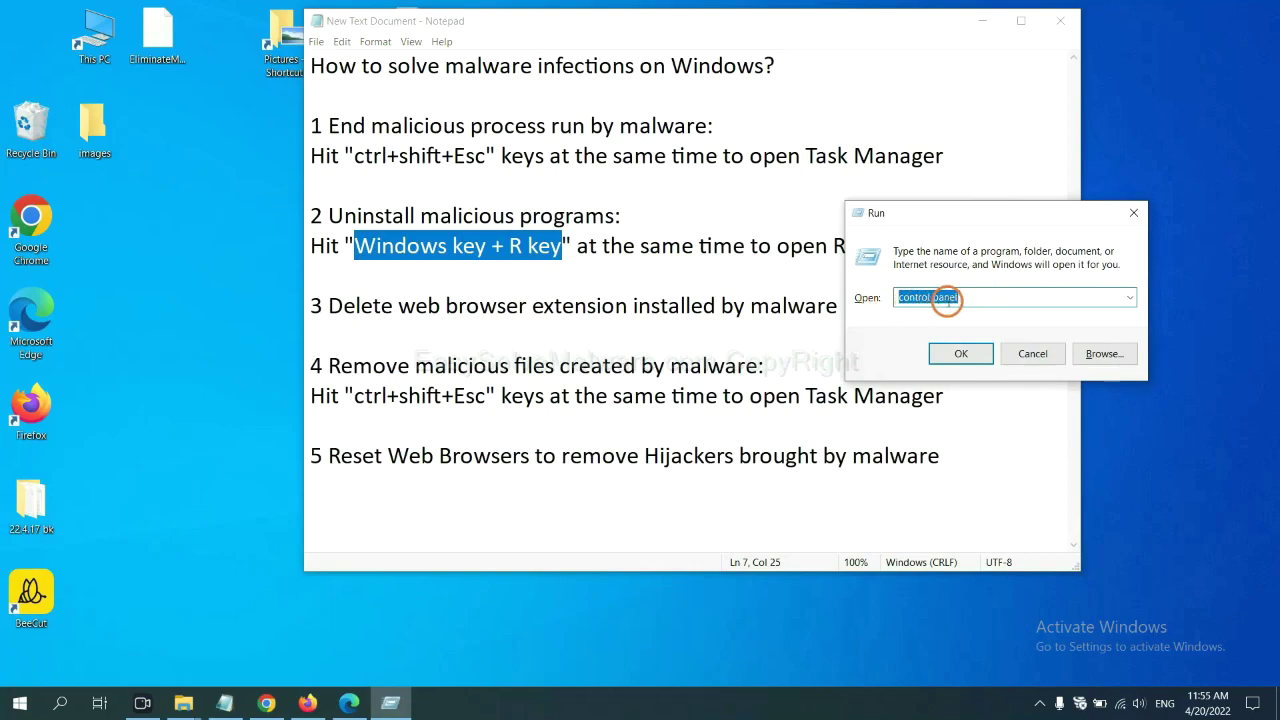
click(957, 358)
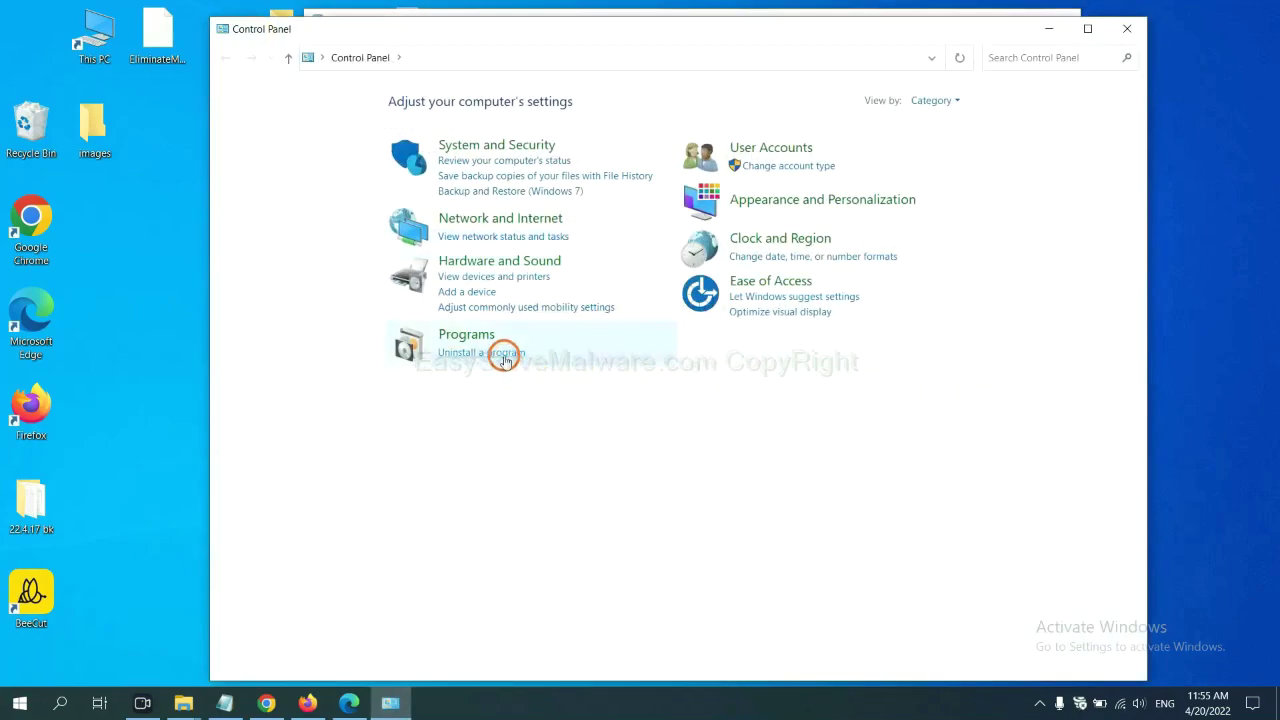
- Review Xiph.Org Open Codecs in the installed programs list, then close the list
click(505, 355)
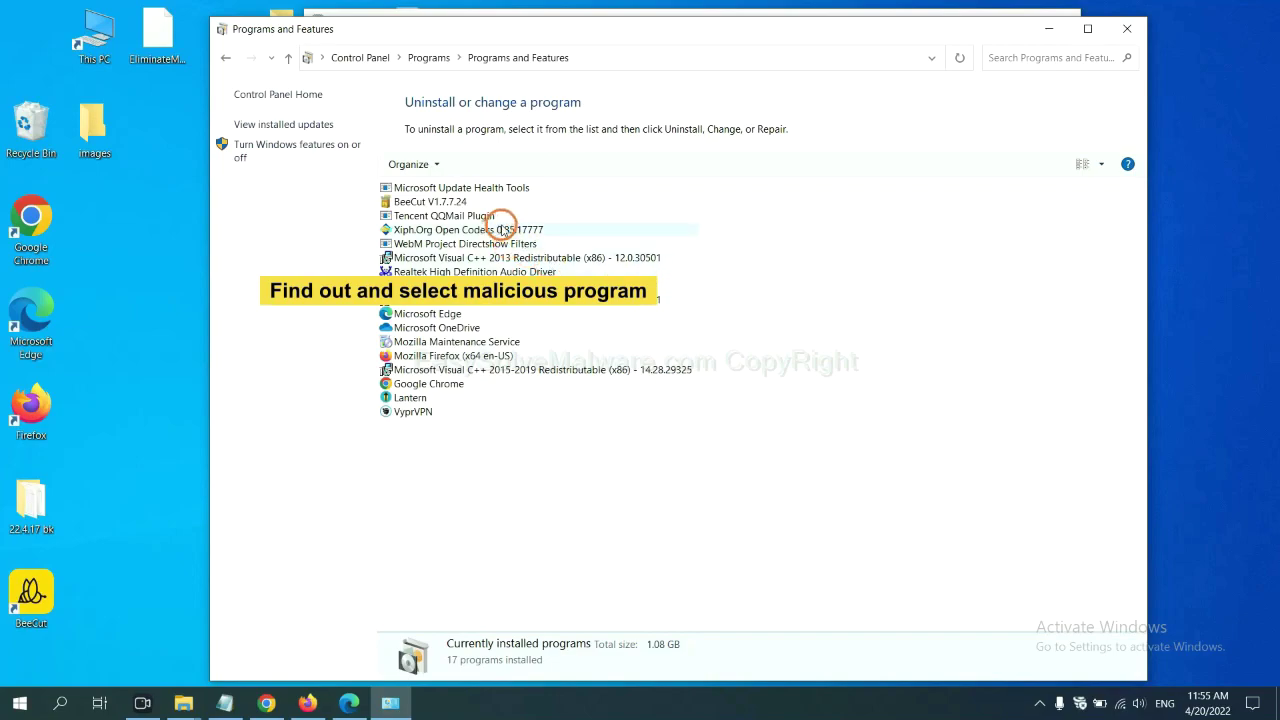
click(503, 231)
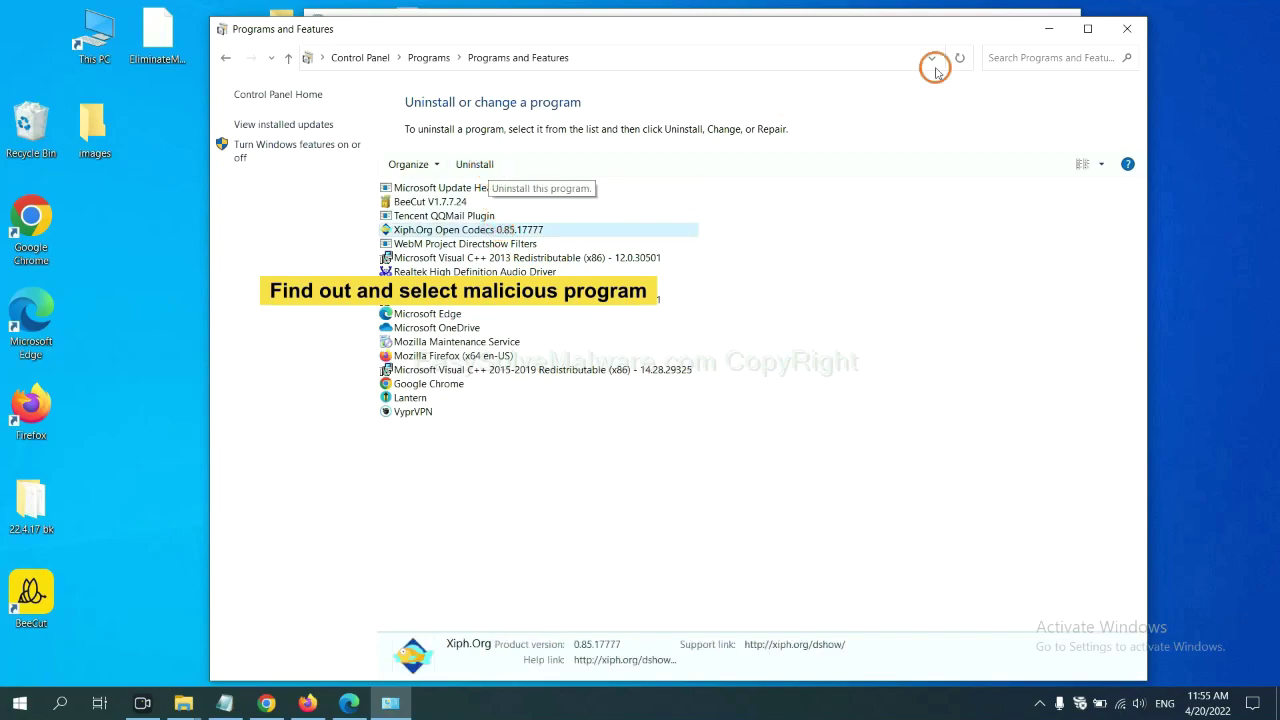
click(1133, 30)
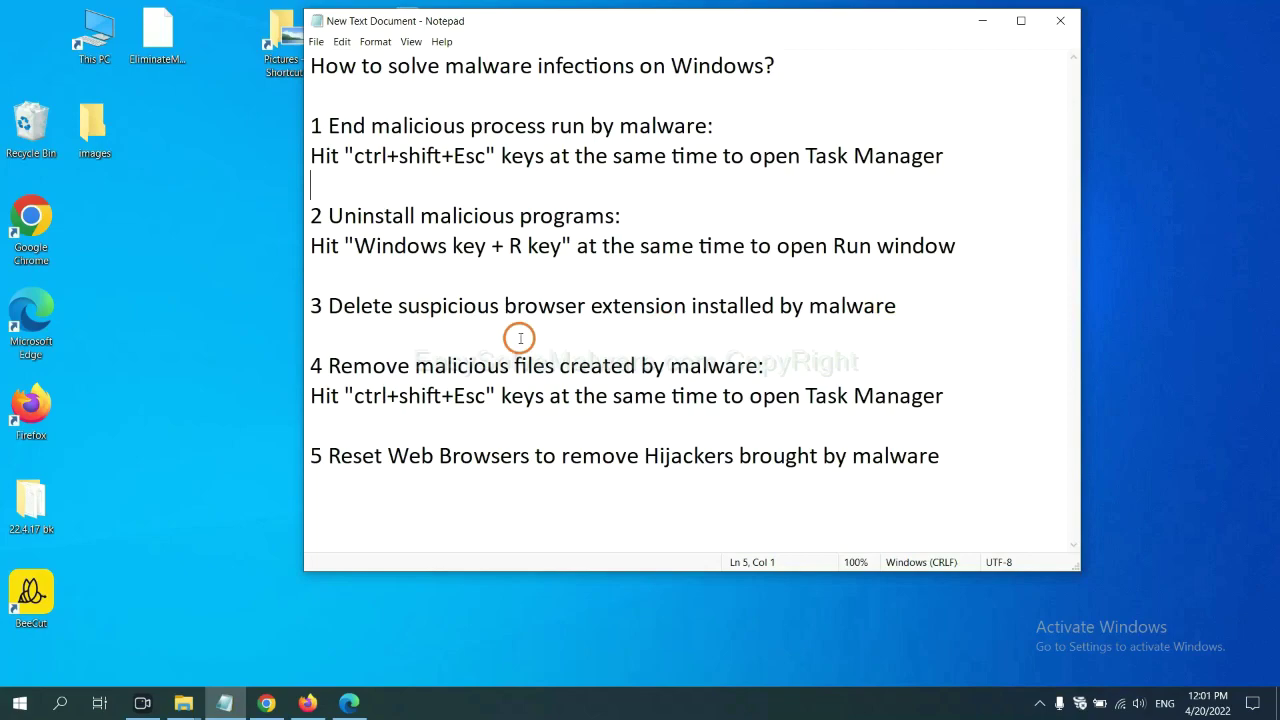
- Open Chrome's Extensions page via More tools, showing the Scroll To Top extension
click(268, 700)
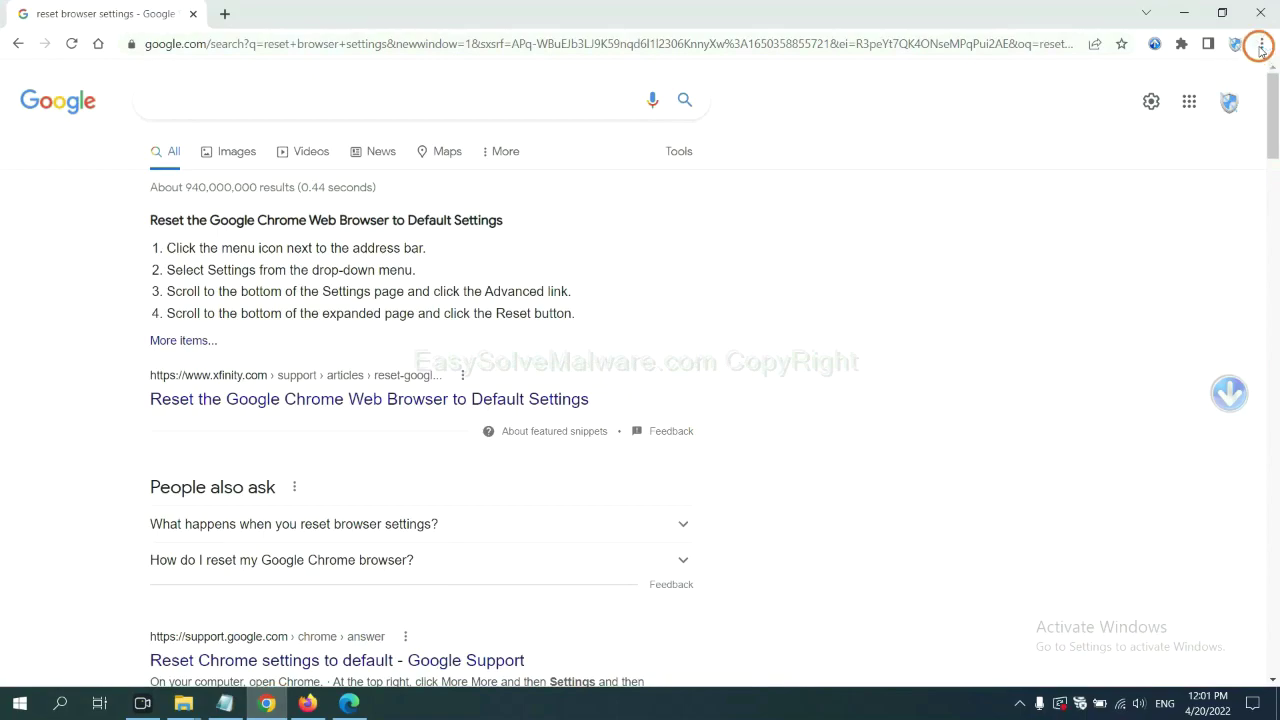
click(1261, 44)
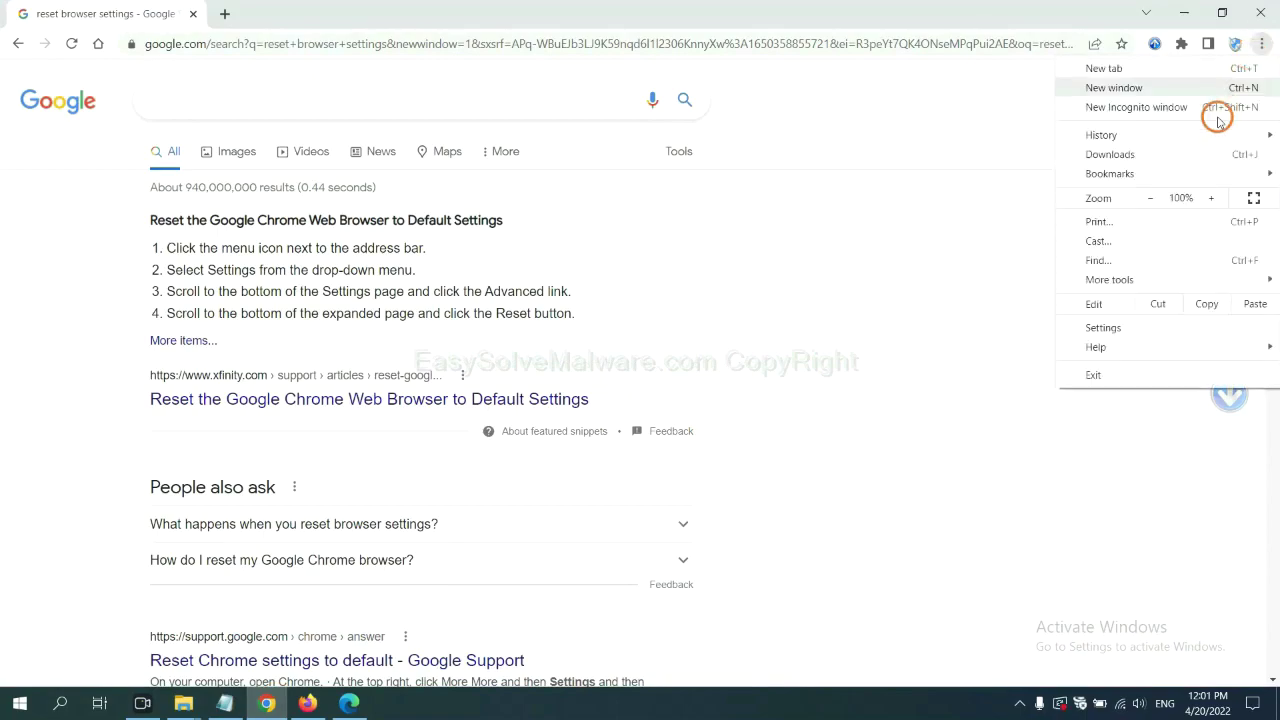
mouse_move(1148, 281)
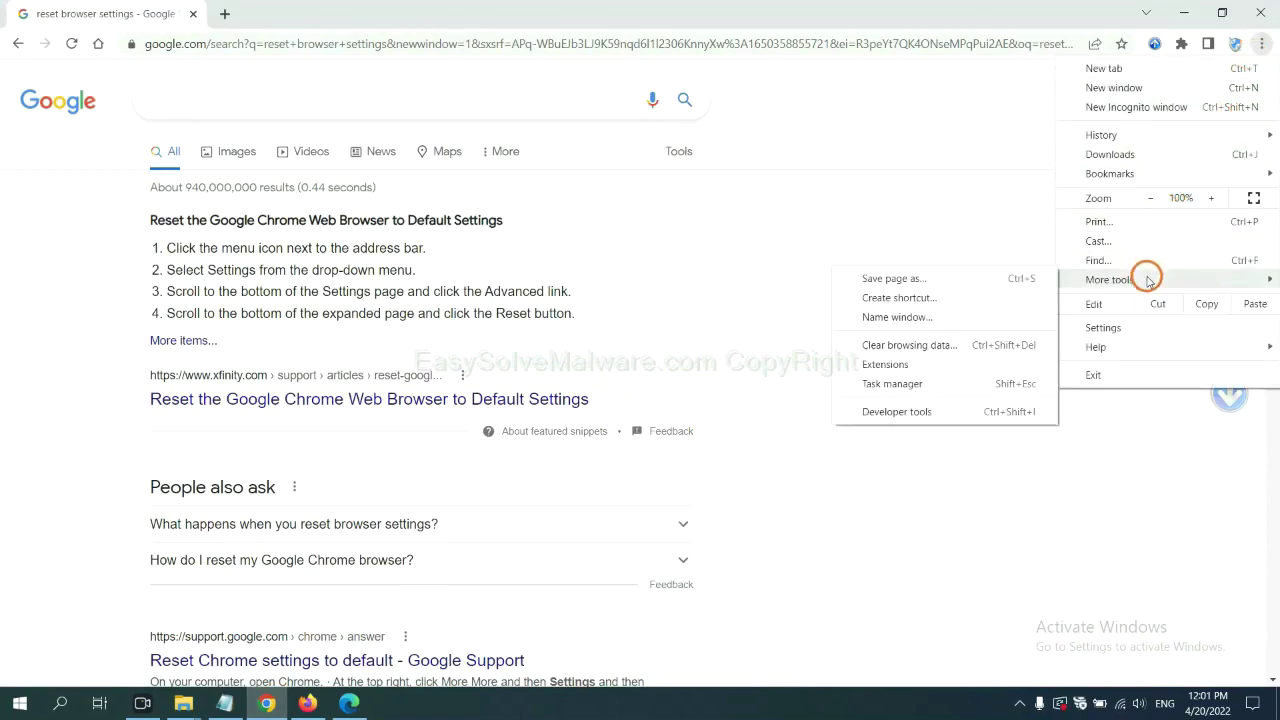
click(942, 364)
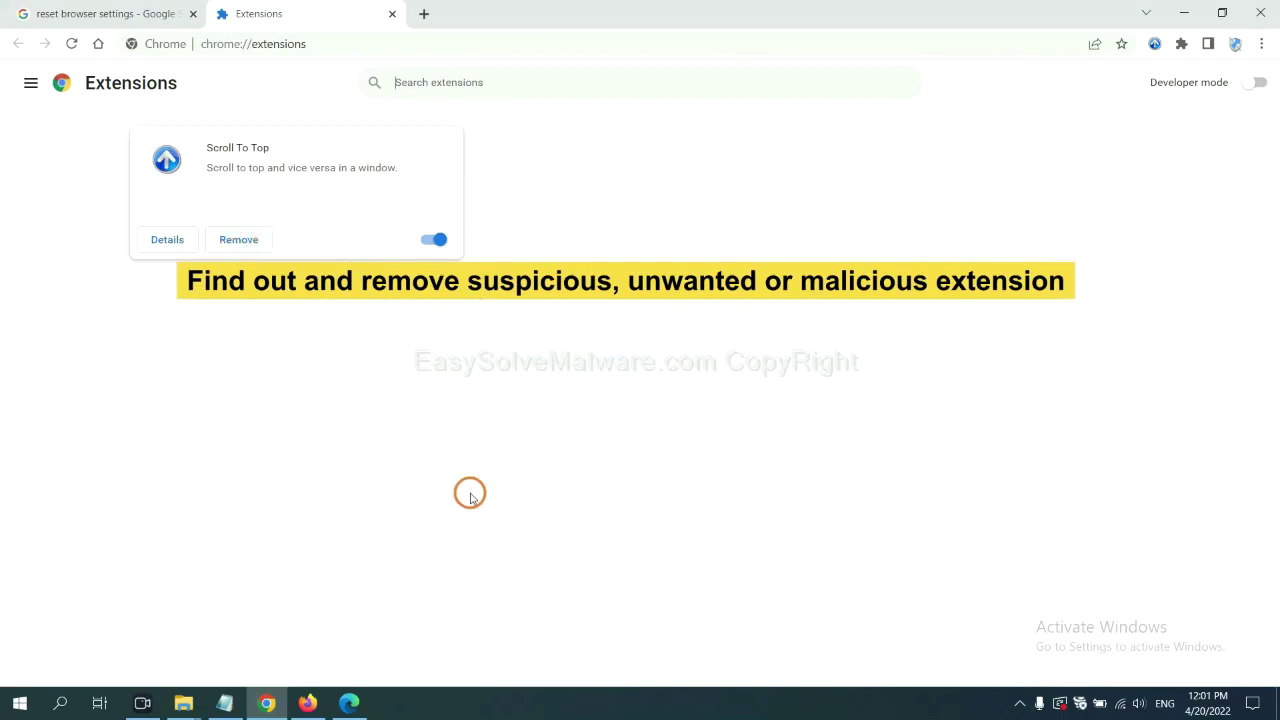
- Open Firefox's Add-ons Manager and bring up the options for GIPHY for Firefox
click(306, 703)
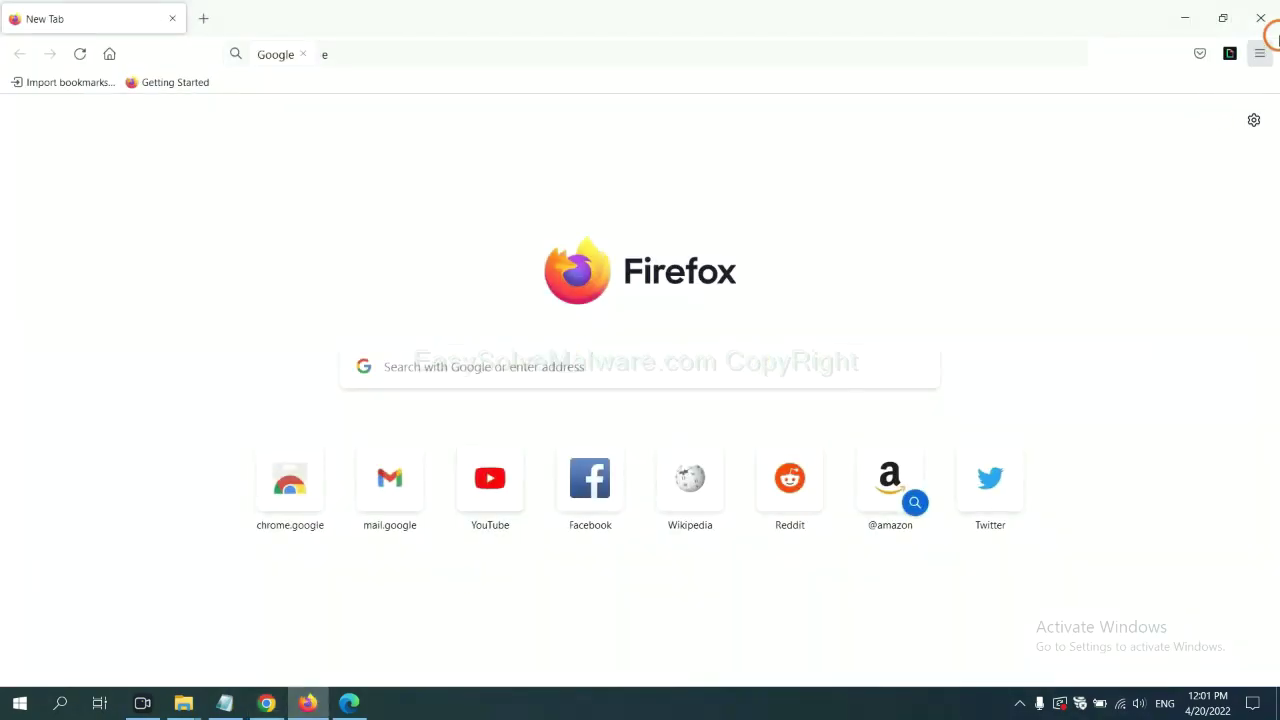
click(1261, 54)
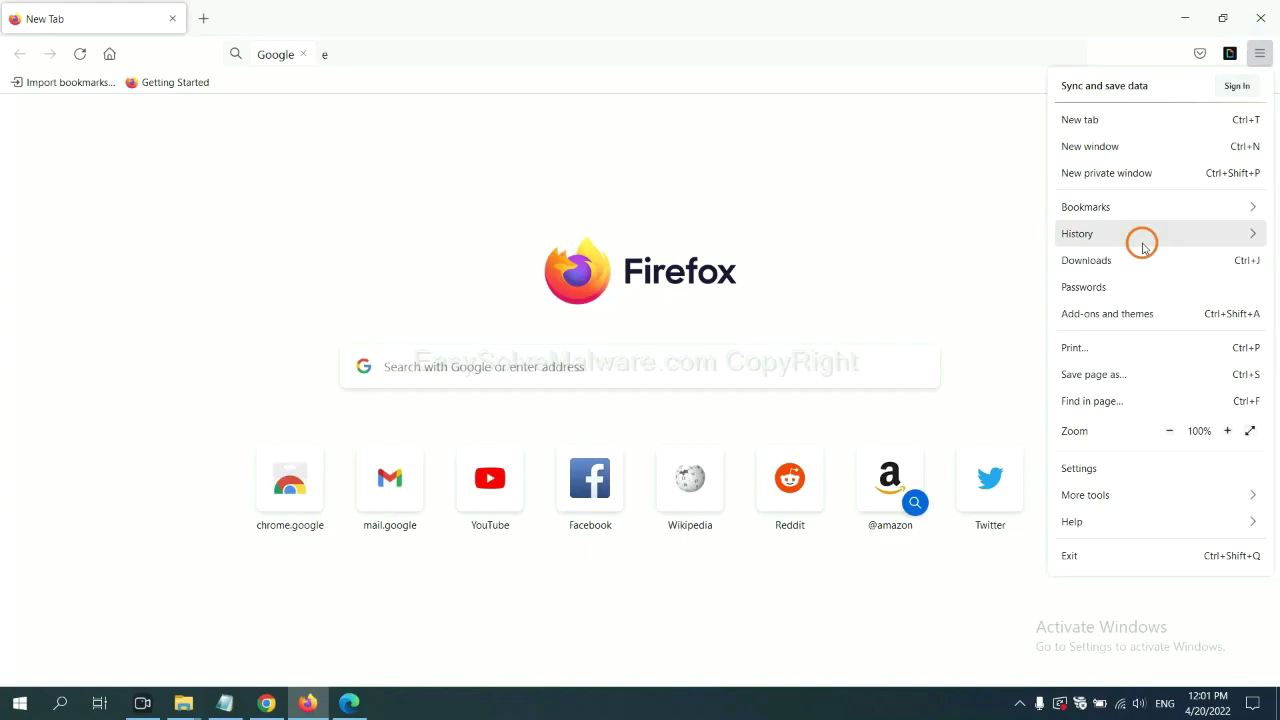
click(1119, 324)
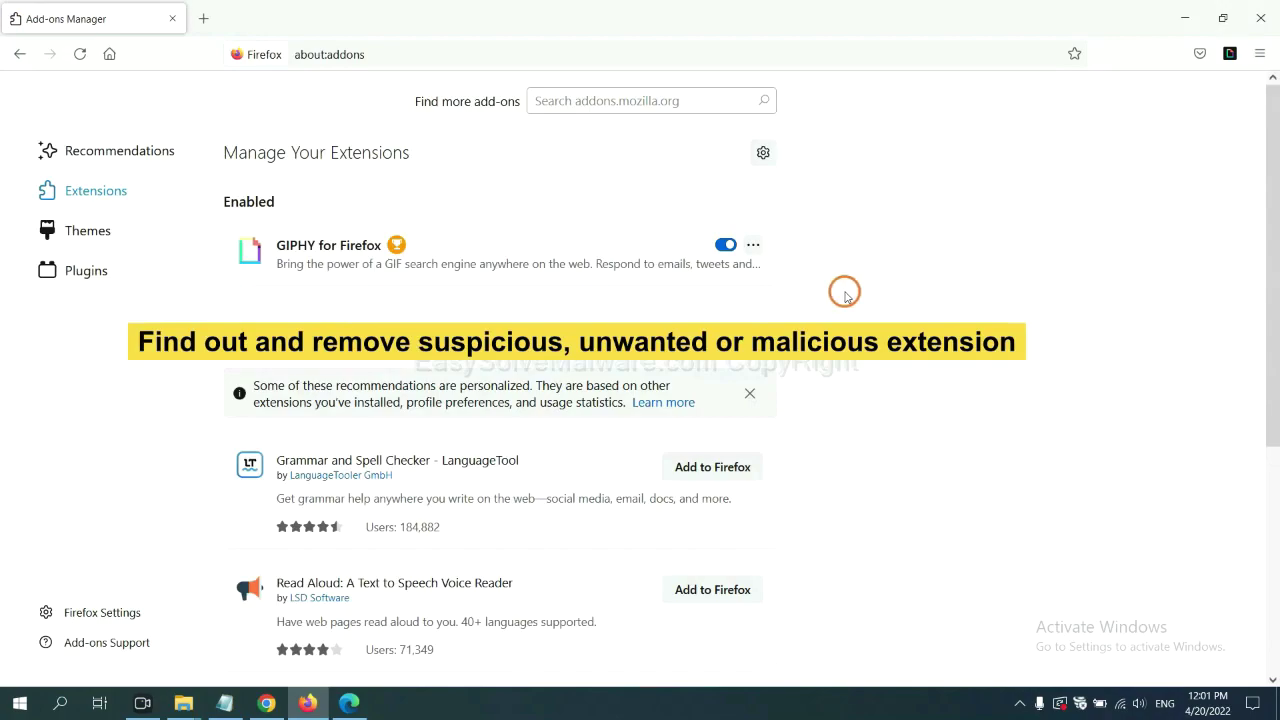
click(753, 246)
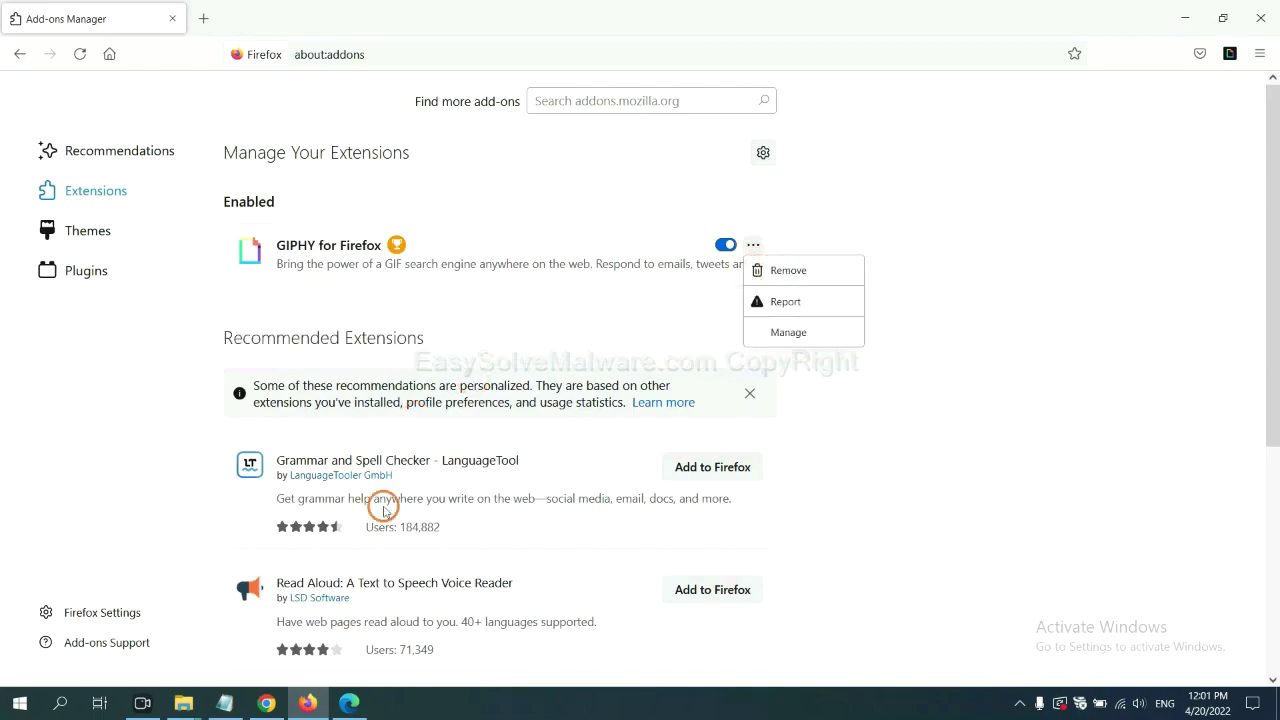
click(348, 706)
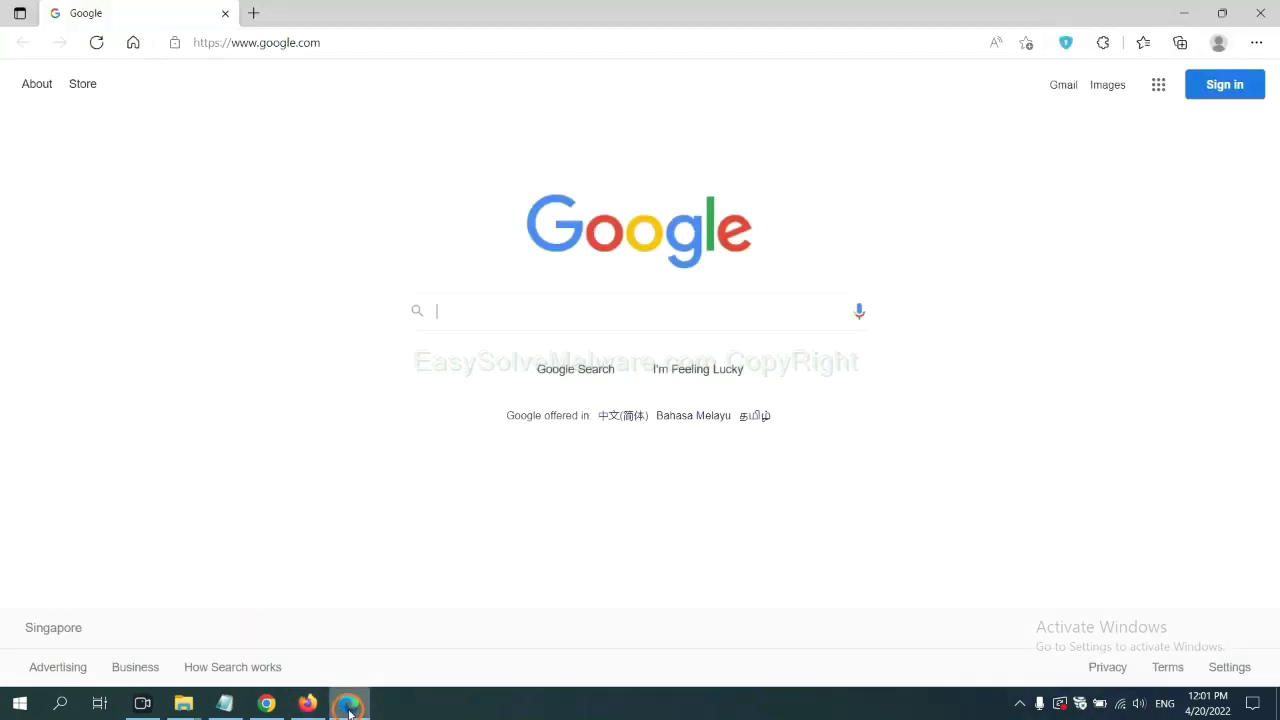
- Remove the ArcVpn Free Fast VPN Proxy extension from Edge's extensions page, then show the desktop
click(1255, 44)
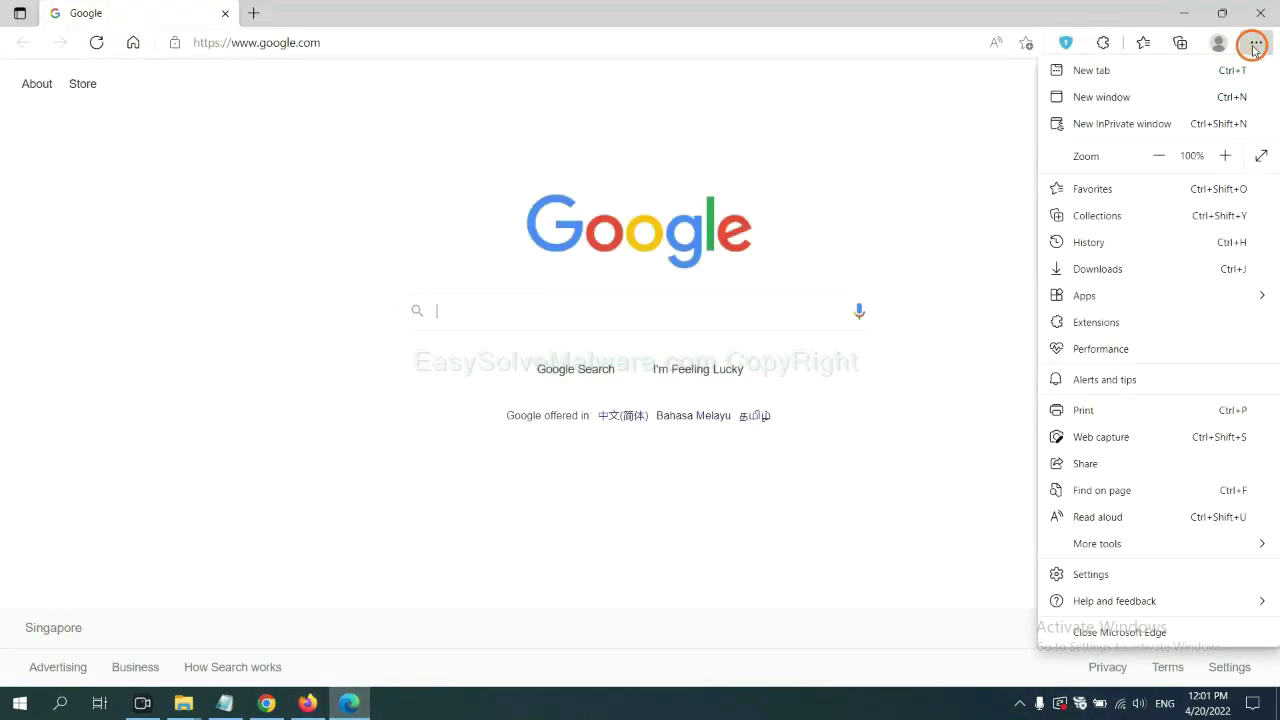
right_click(1101, 324)
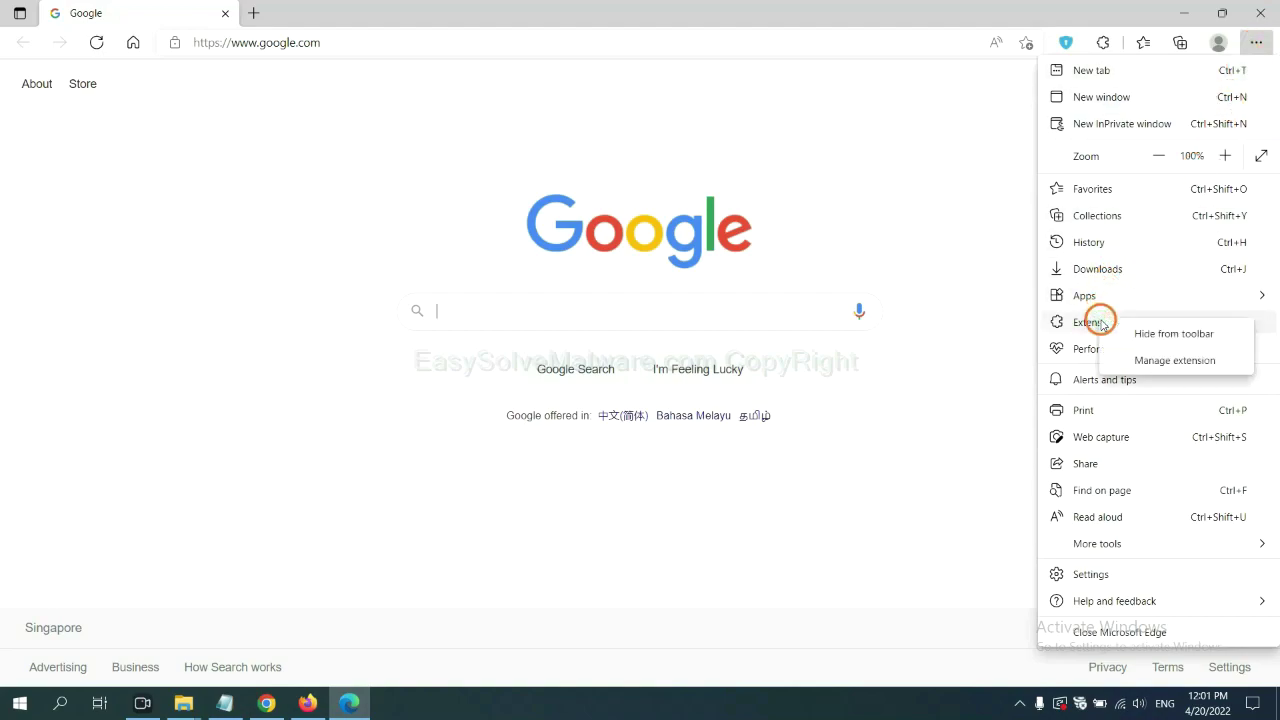
click(1150, 361)
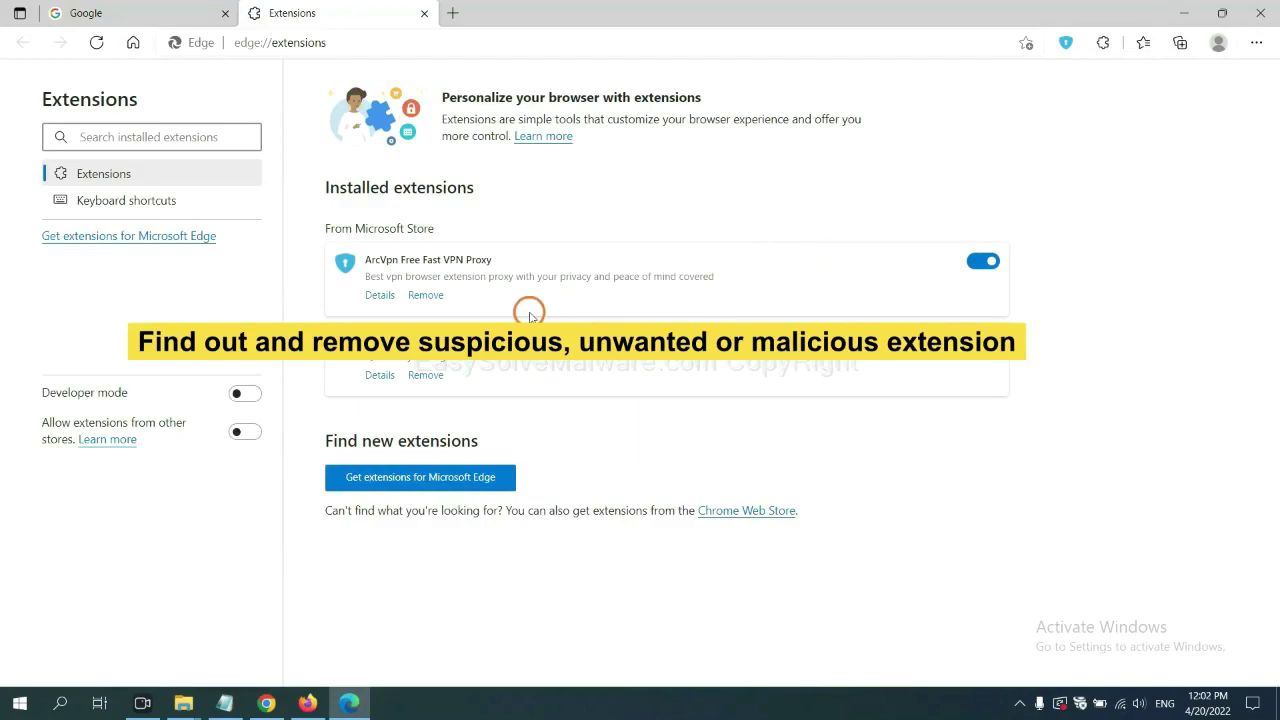
click(437, 298)
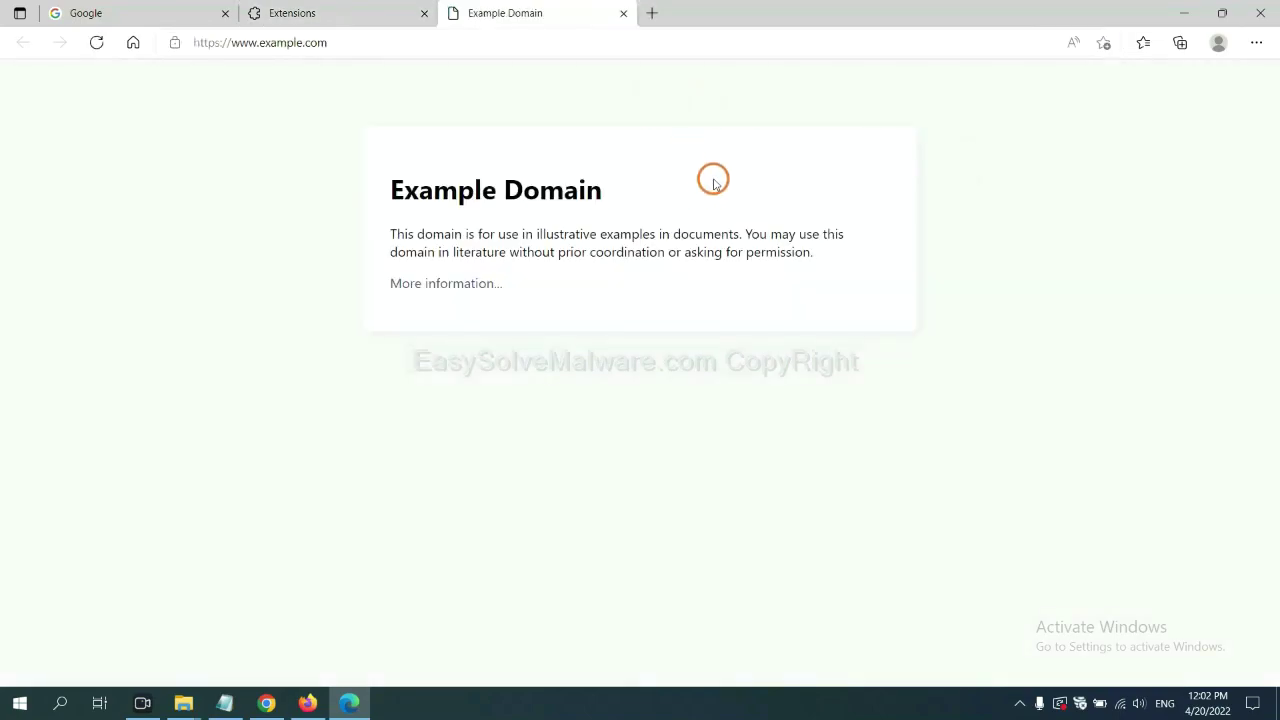
click(1275, 705)
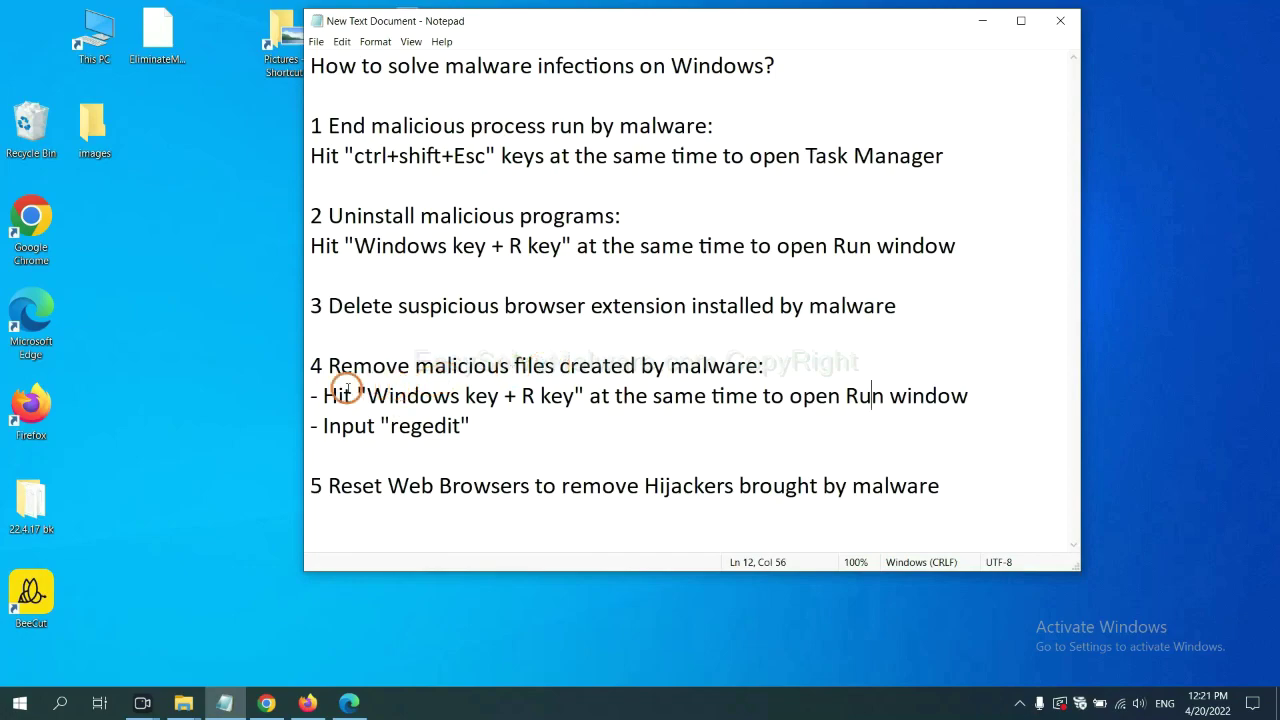
- Run regedit from the Run dialog to launch Registry Editor beside the Notepad guide
drag(326, 395, 726, 414)
click(740, 402)
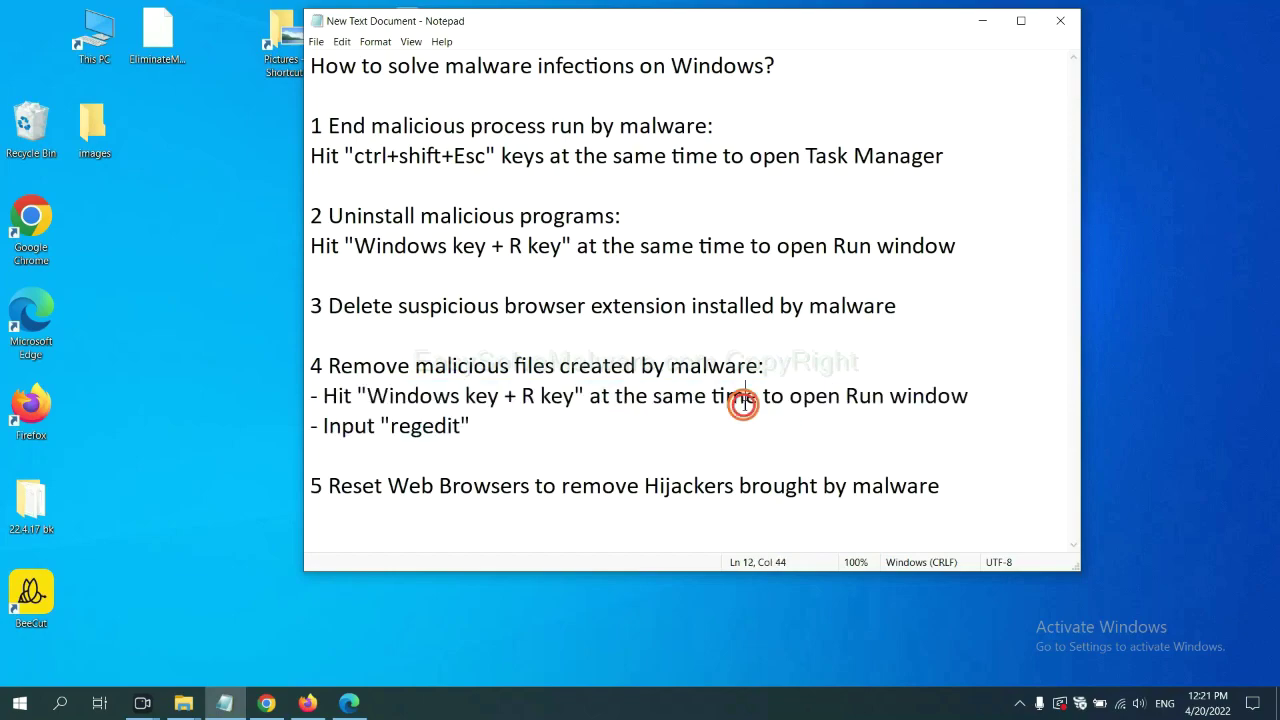
key(super+r)
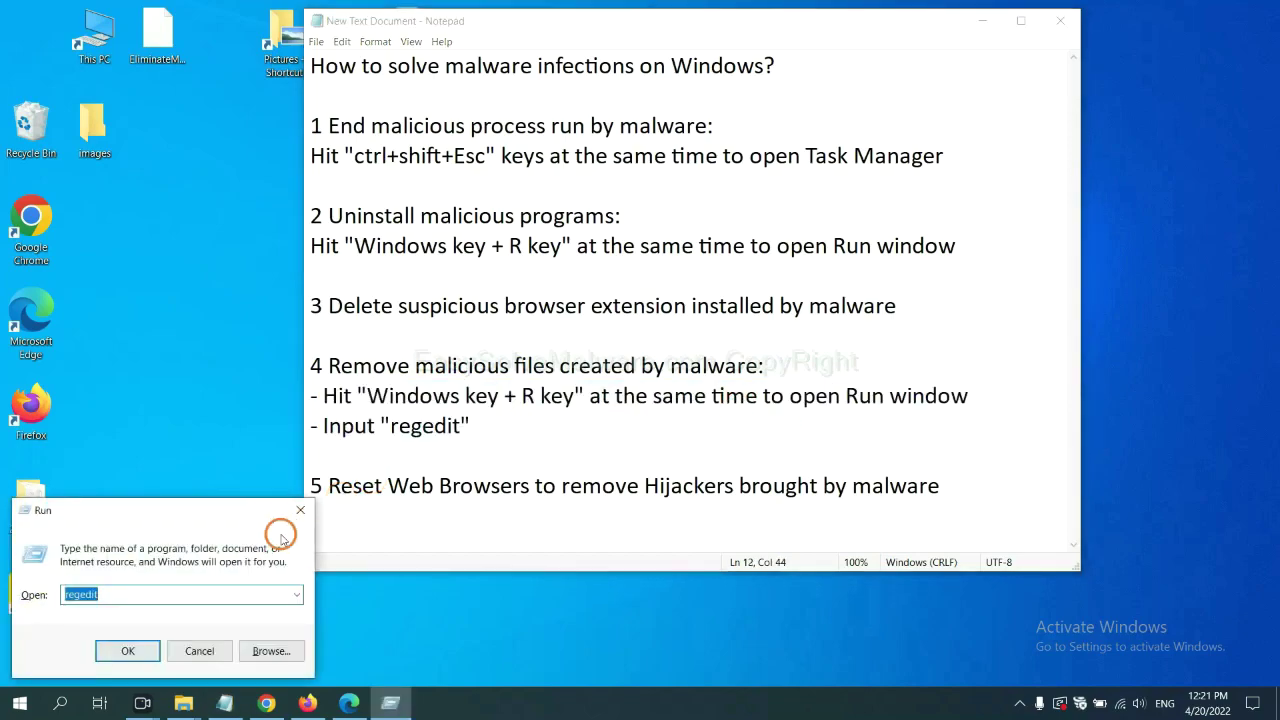
drag(231, 506, 1017, 261)
click(912, 348)
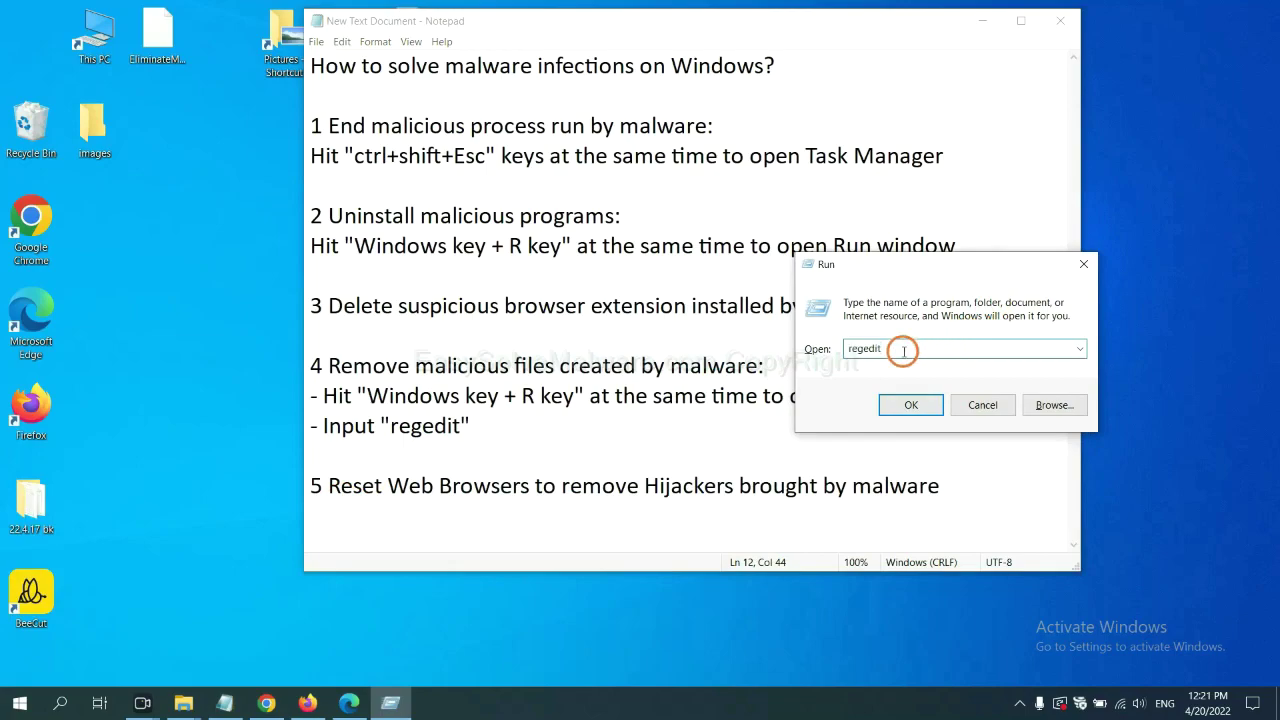
click(906, 404)
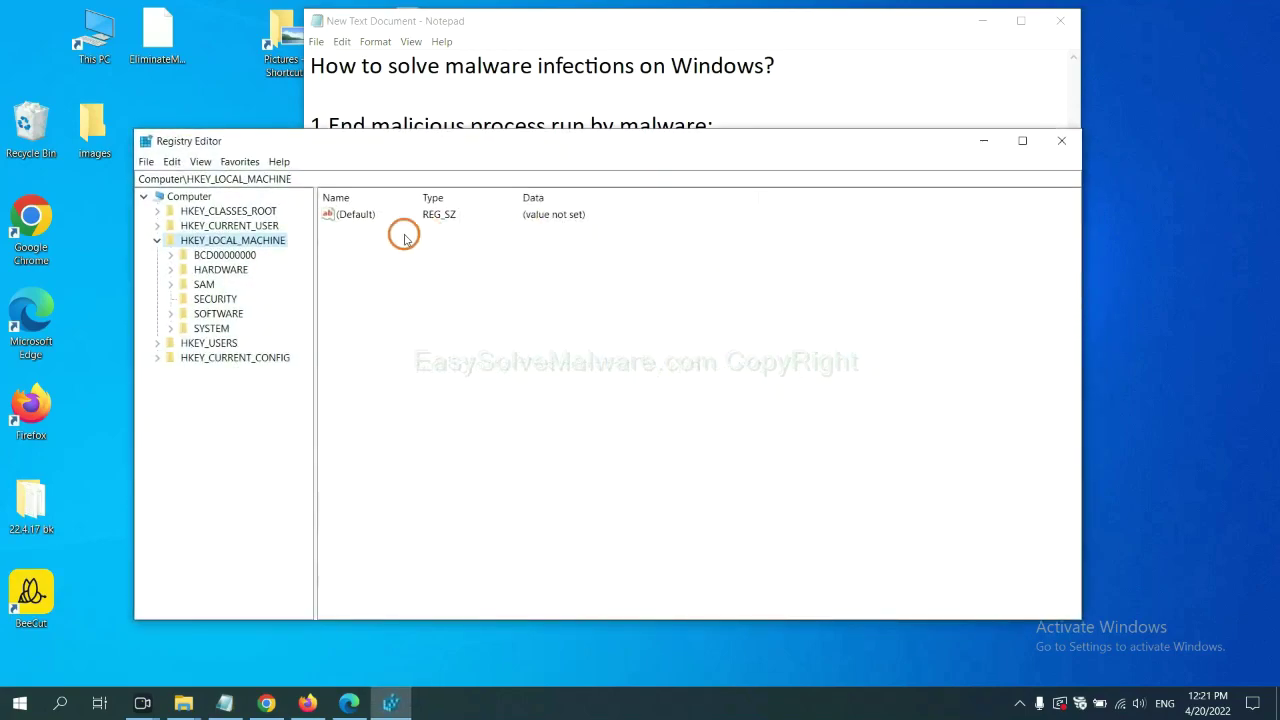
- Find 'beecut' in the registry, reaching BeeCut.exe under the FEATURE_BROWSER_EMULATION key
click(174, 162)
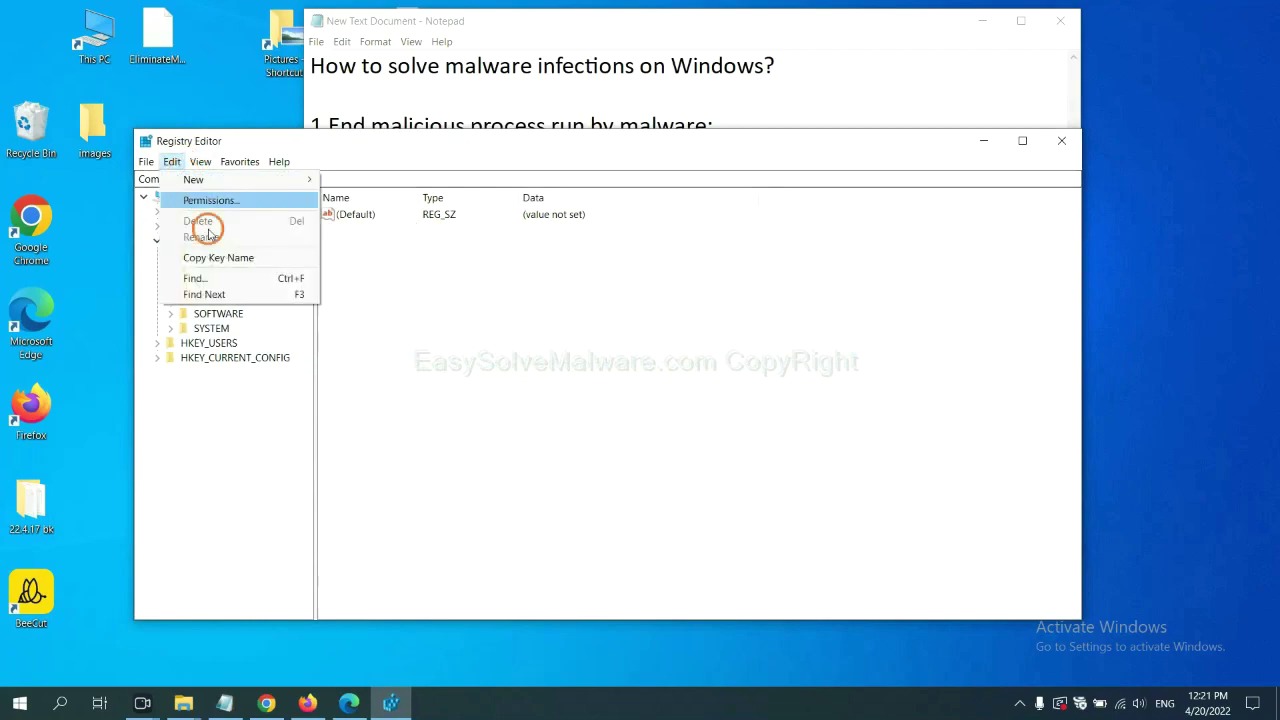
click(224, 279)
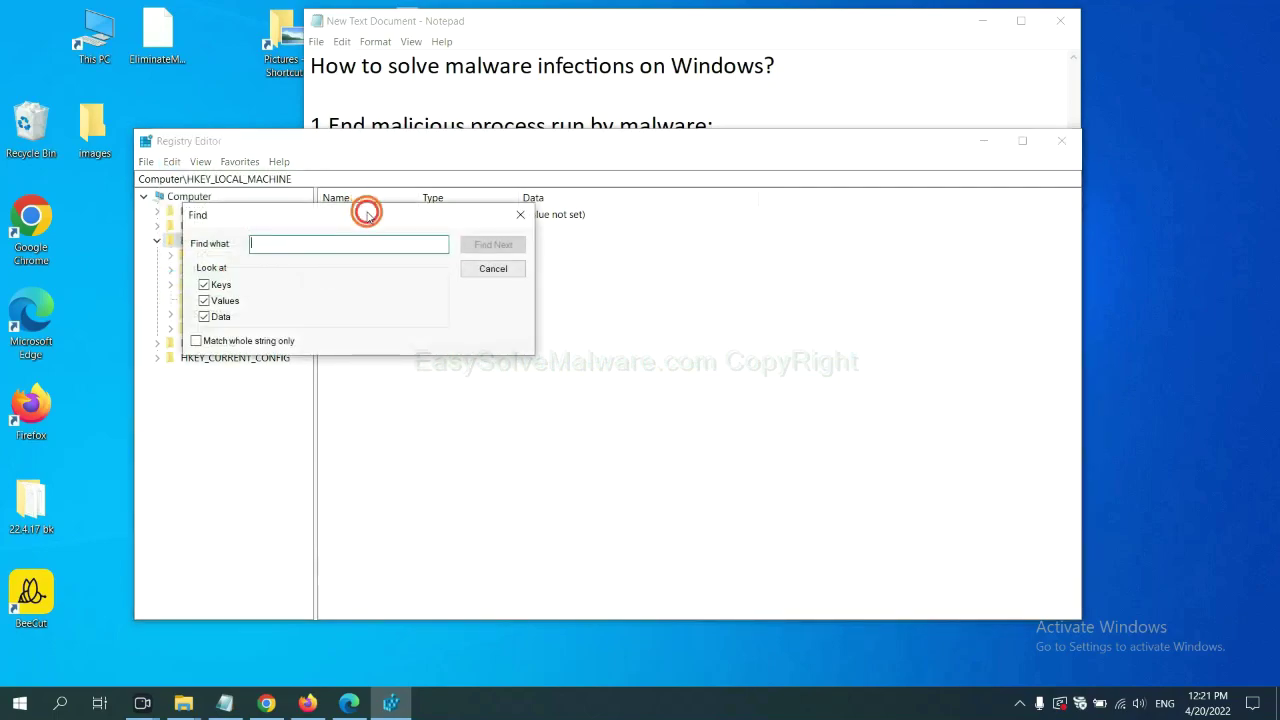
drag(367, 214, 490, 245)
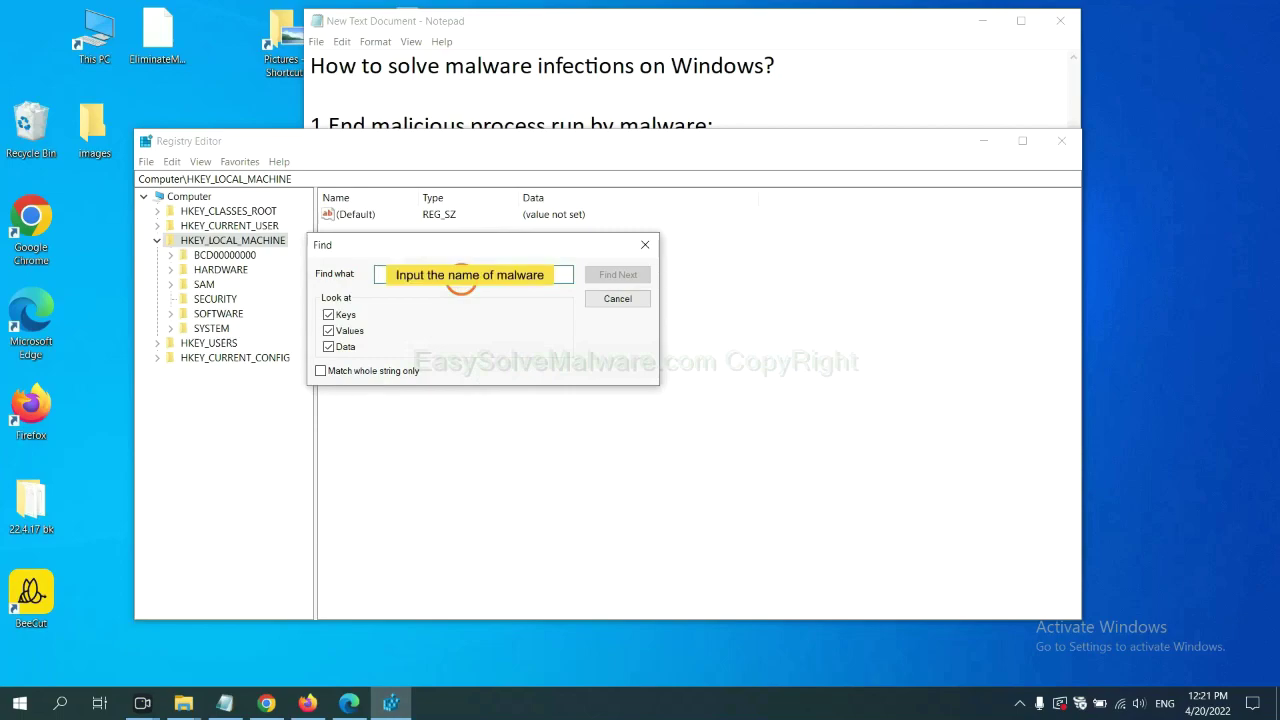
text(be)
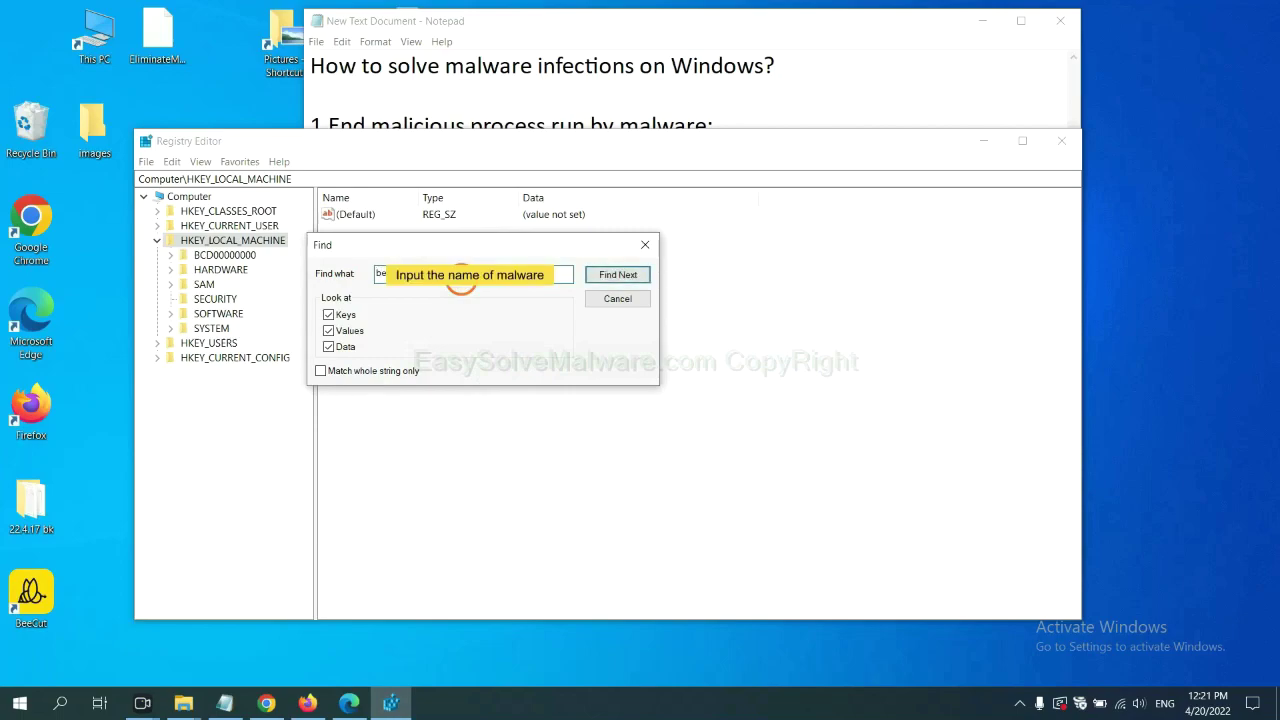
text(ecut)
click(617, 275)
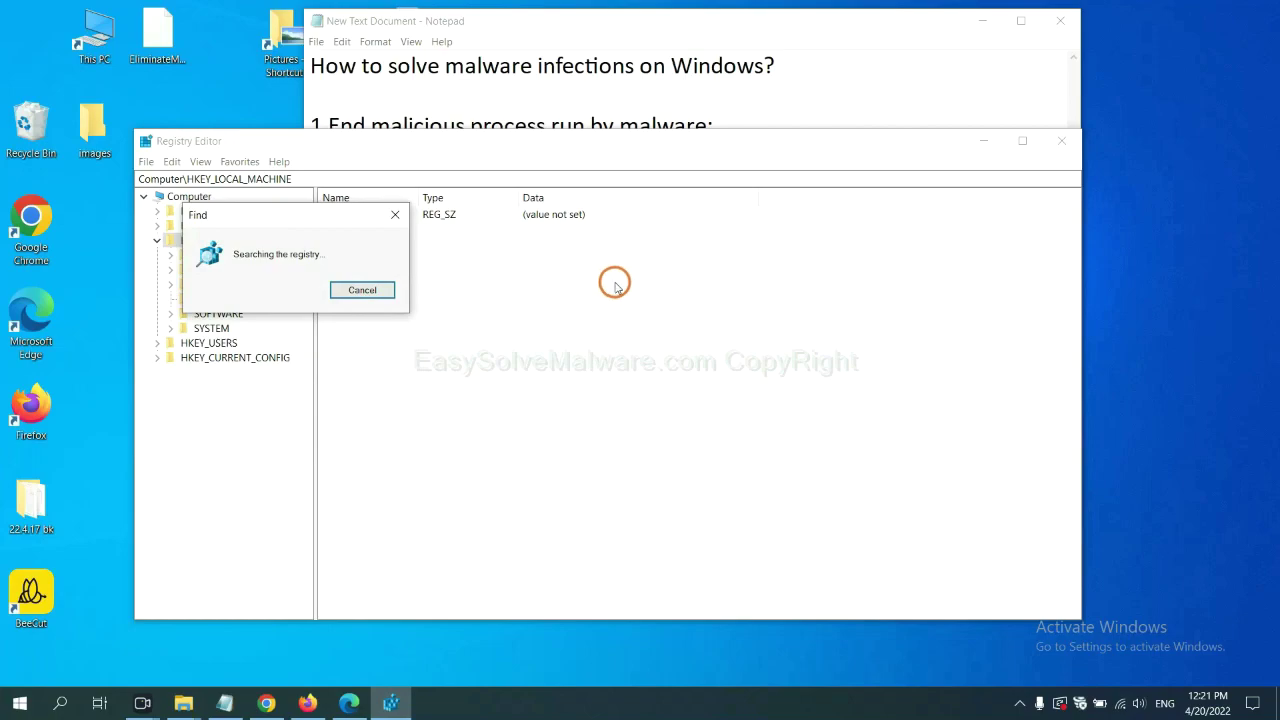
drag(334, 212, 535, 212)
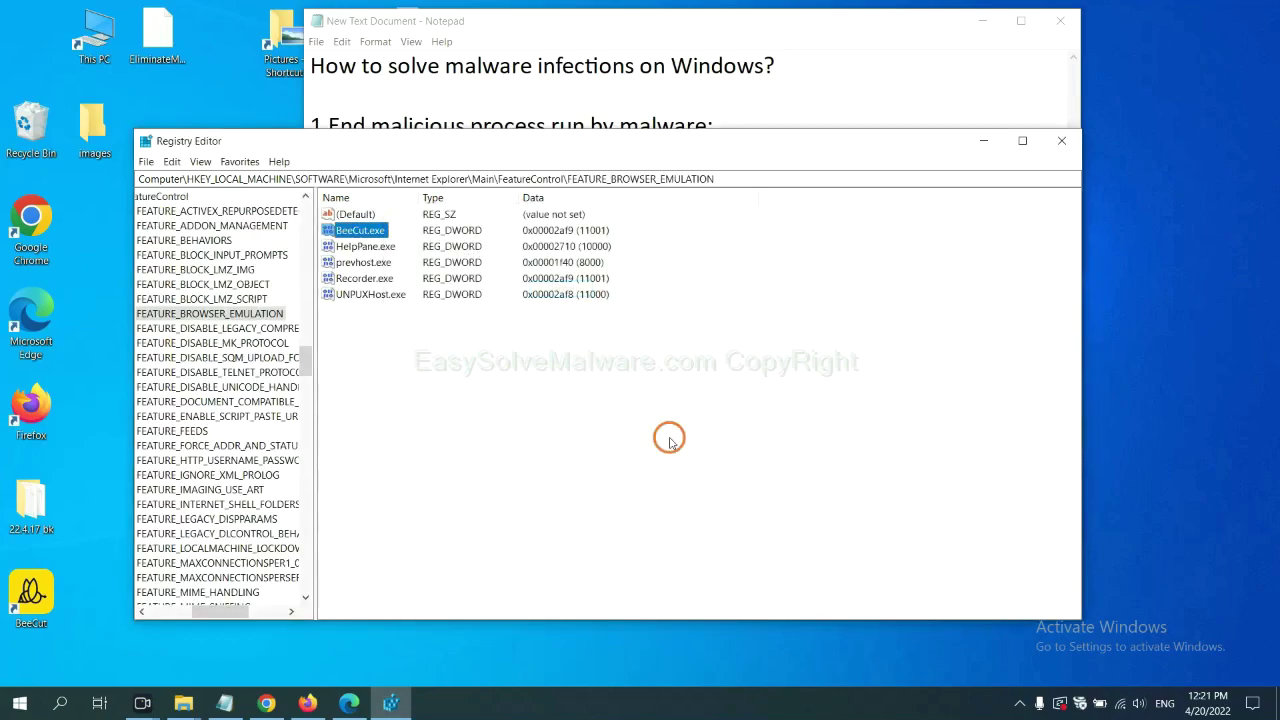
mouse_move(216, 614)
mouse_down()
mouse_move(192, 609)
mouse_move(204, 609)
mouse_up()
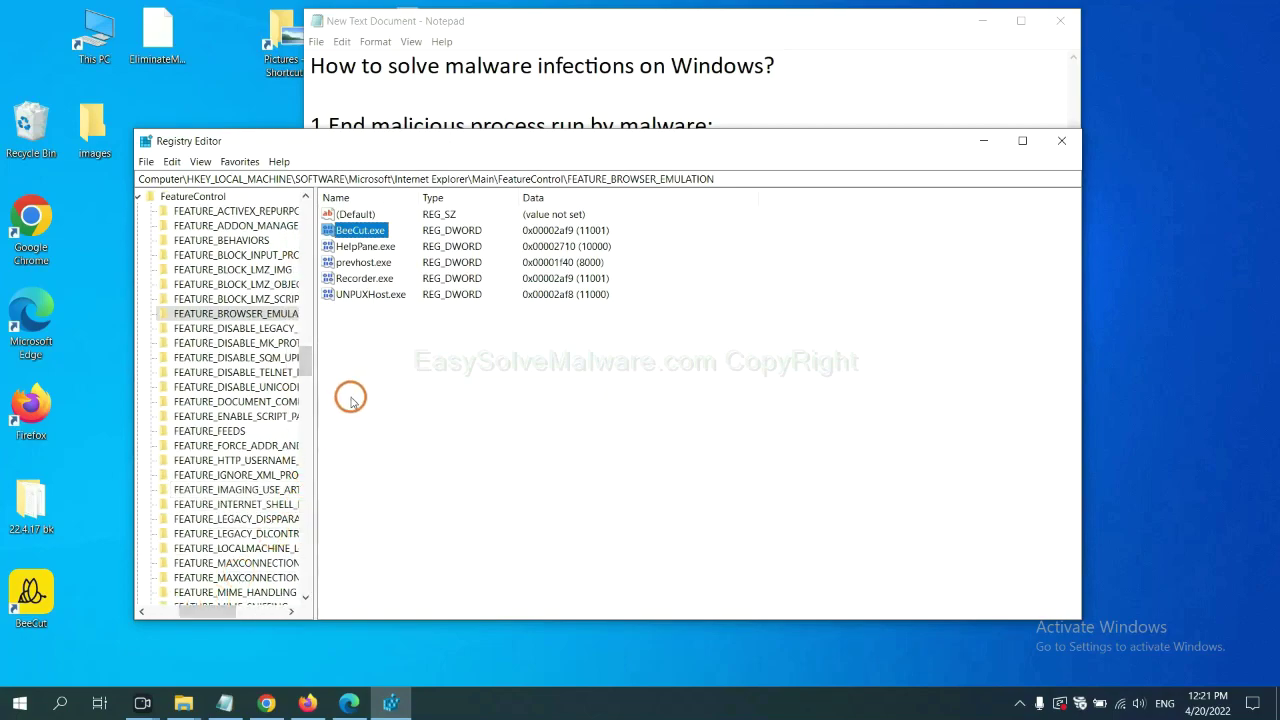
right_click(259, 314)
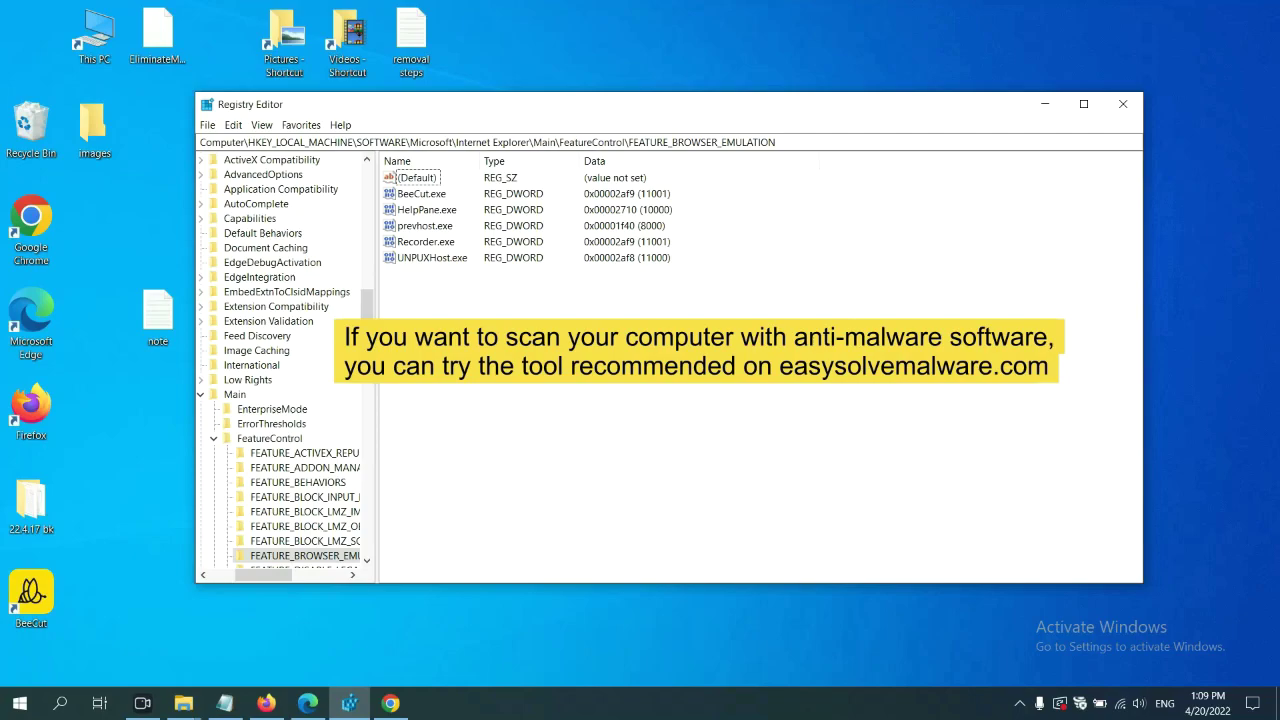
- Scroll through the easysolvemalware.com removal guide in Chrome
click(393, 704)
scroll(923, 450, down, 1)
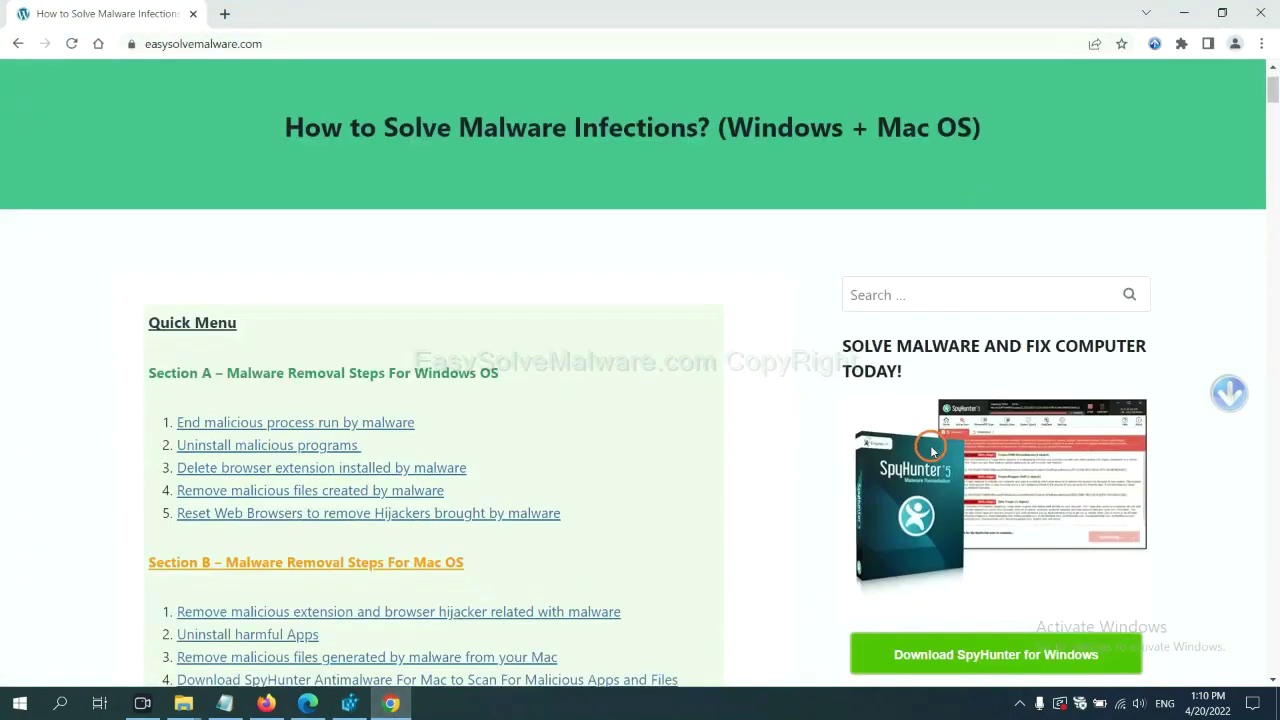
scroll(915, 445, up, 1)
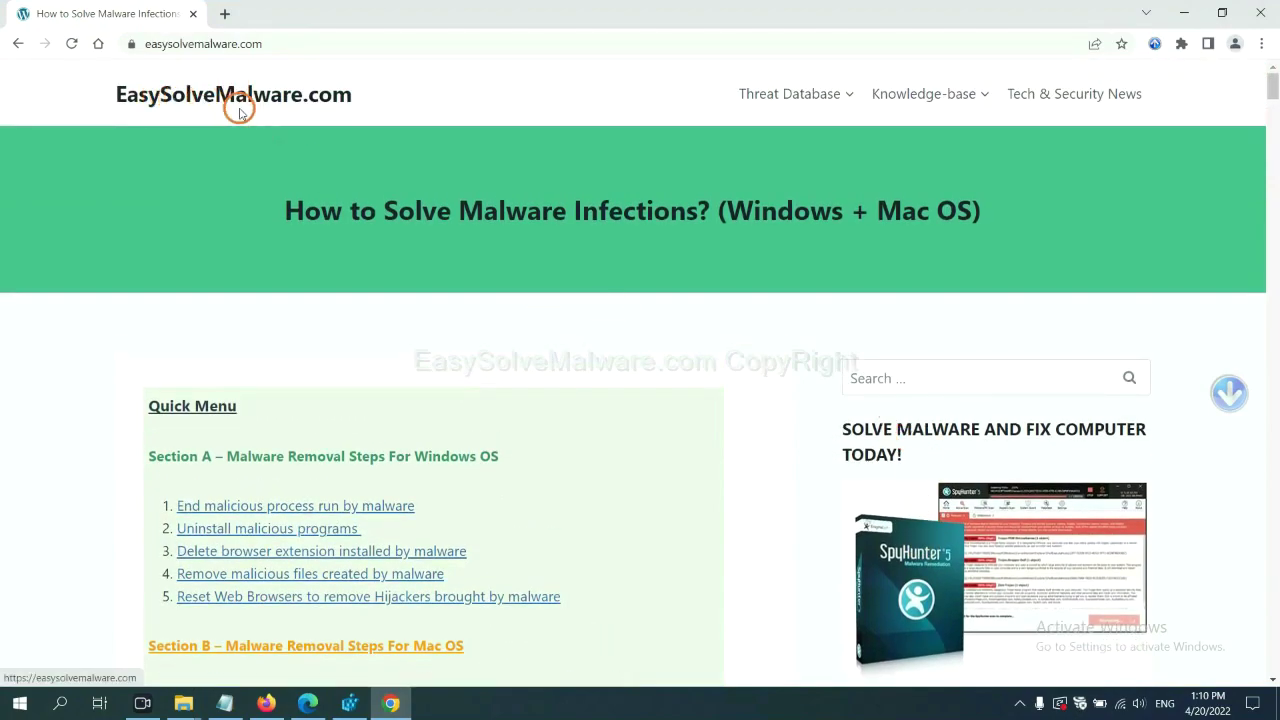
scroll(1060, 486, down, 3)
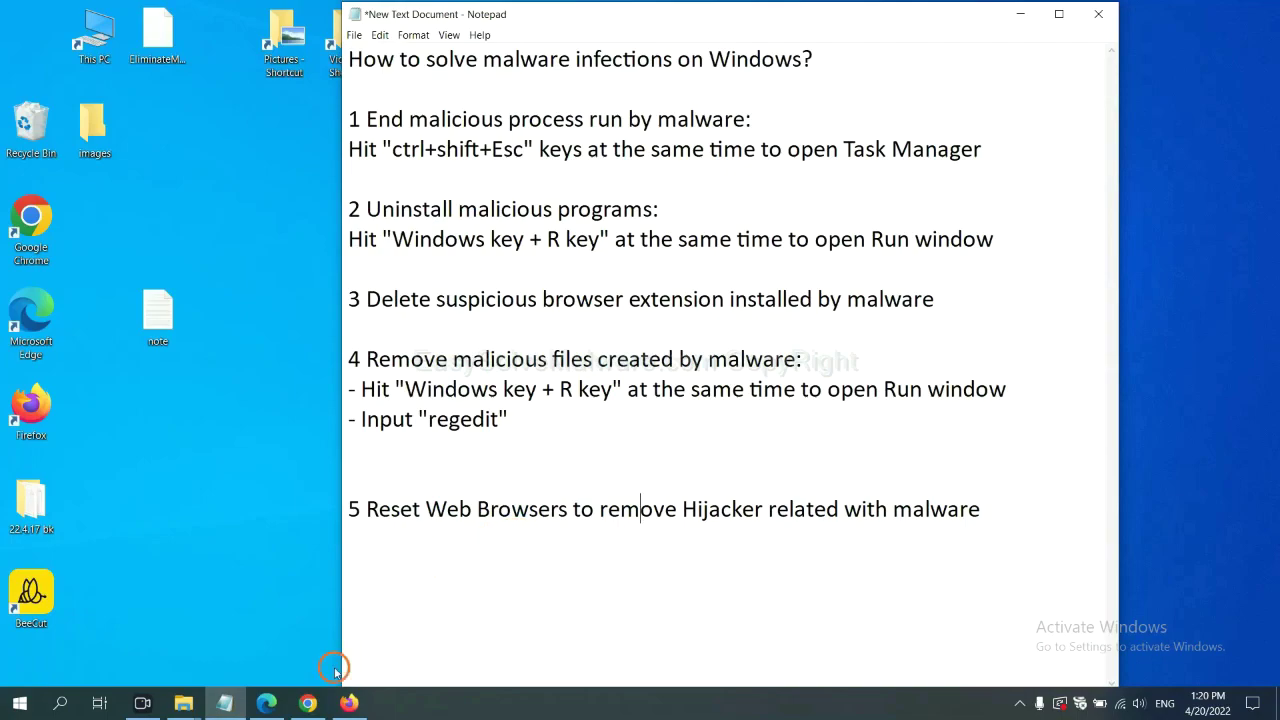
- Bring up Chrome's 'Restore settings to their original defaults' confirmation, then switch to Firefox
click(297, 706)
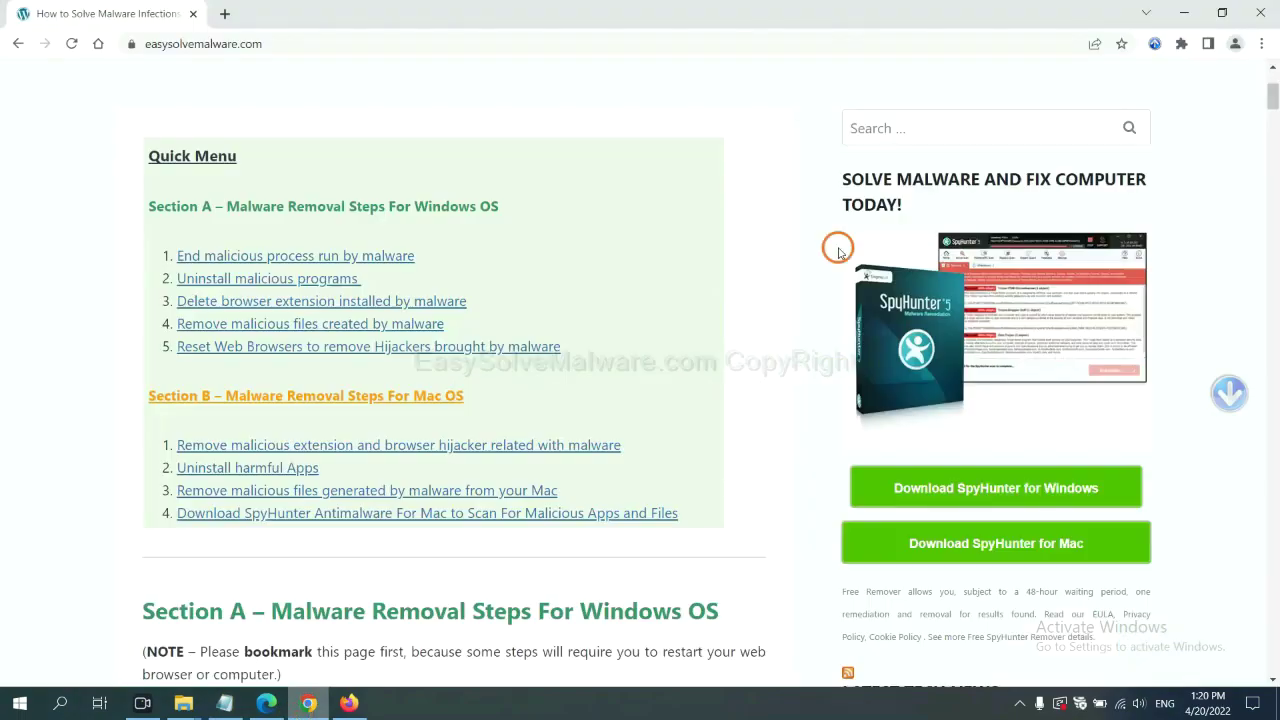
click(1263, 45)
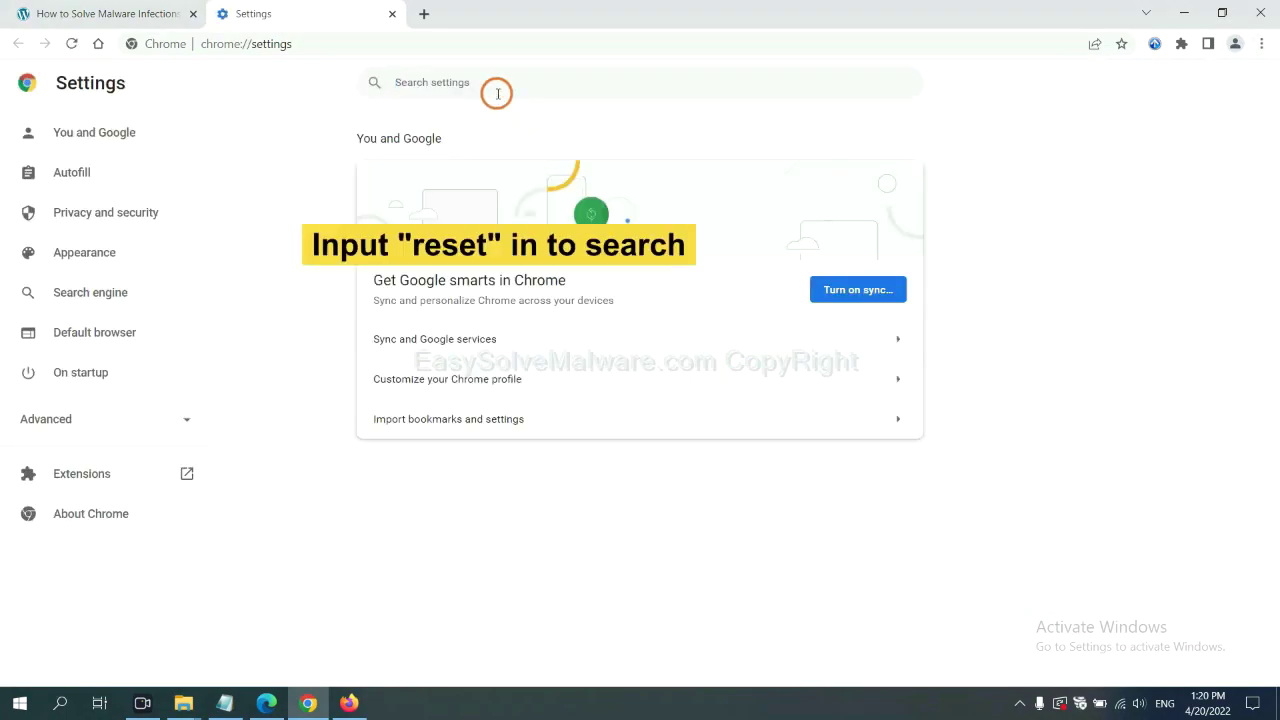
text(reset)
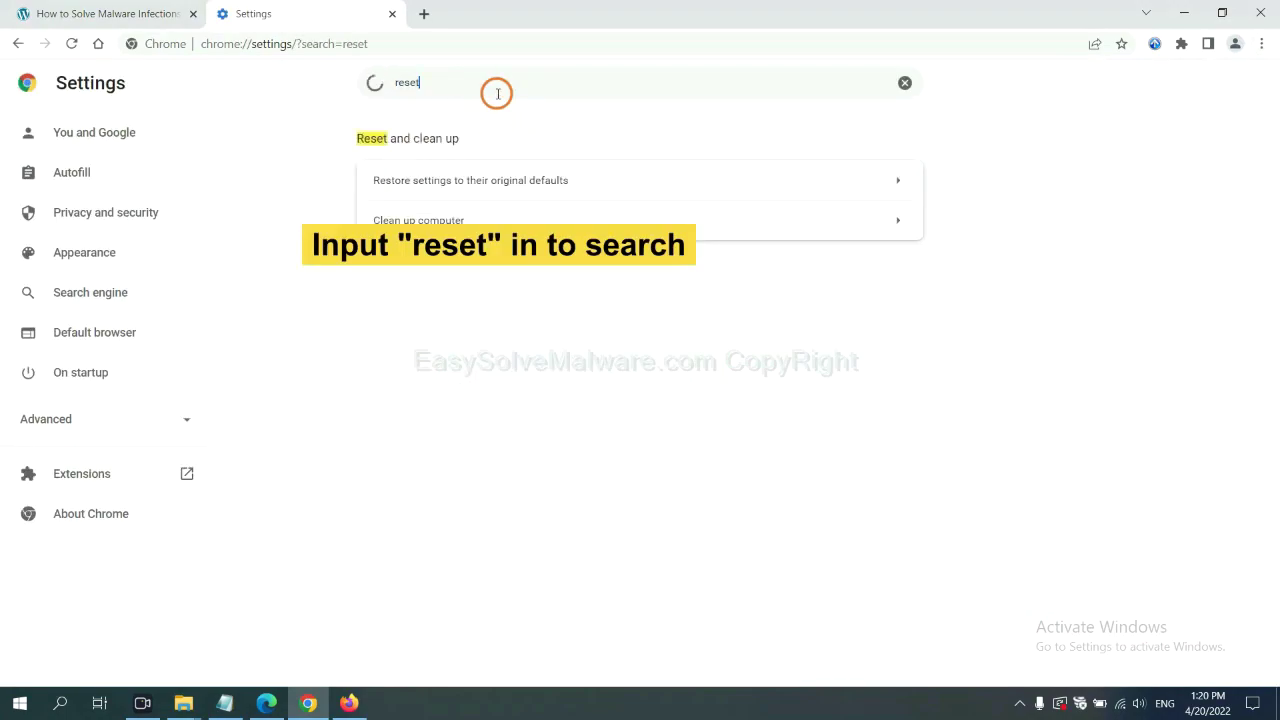
click(545, 179)
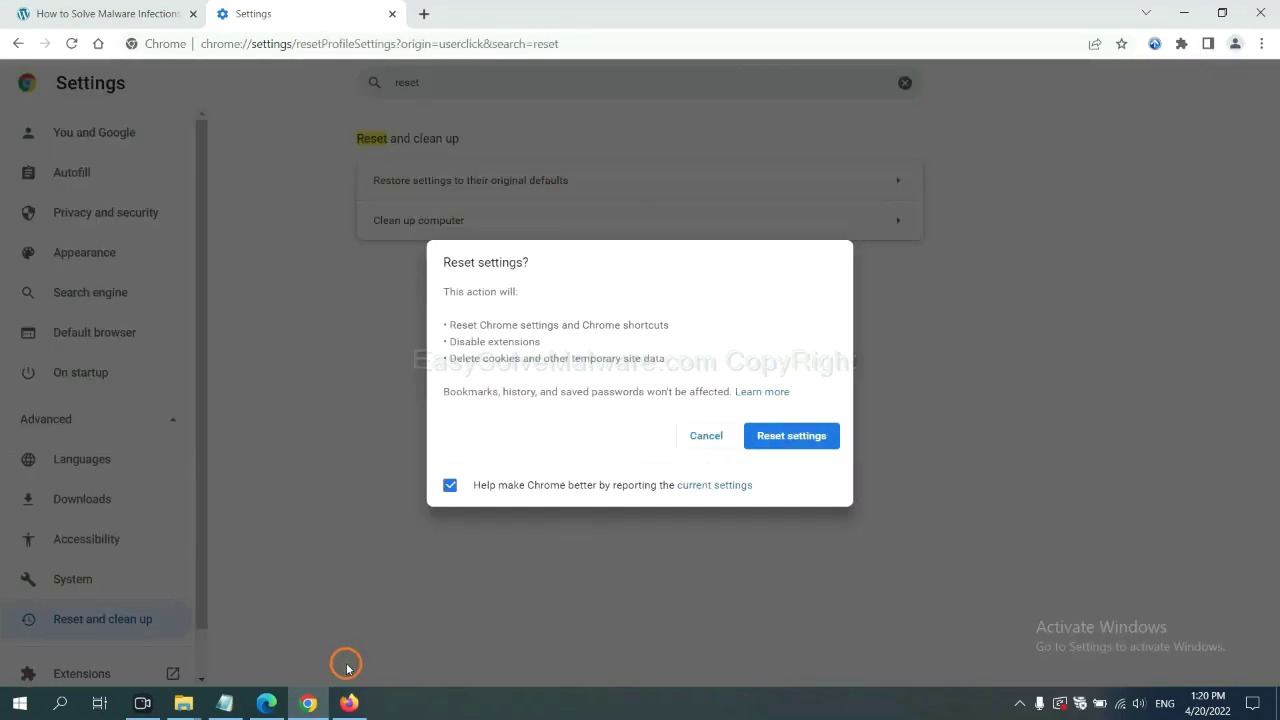
click(349, 703)
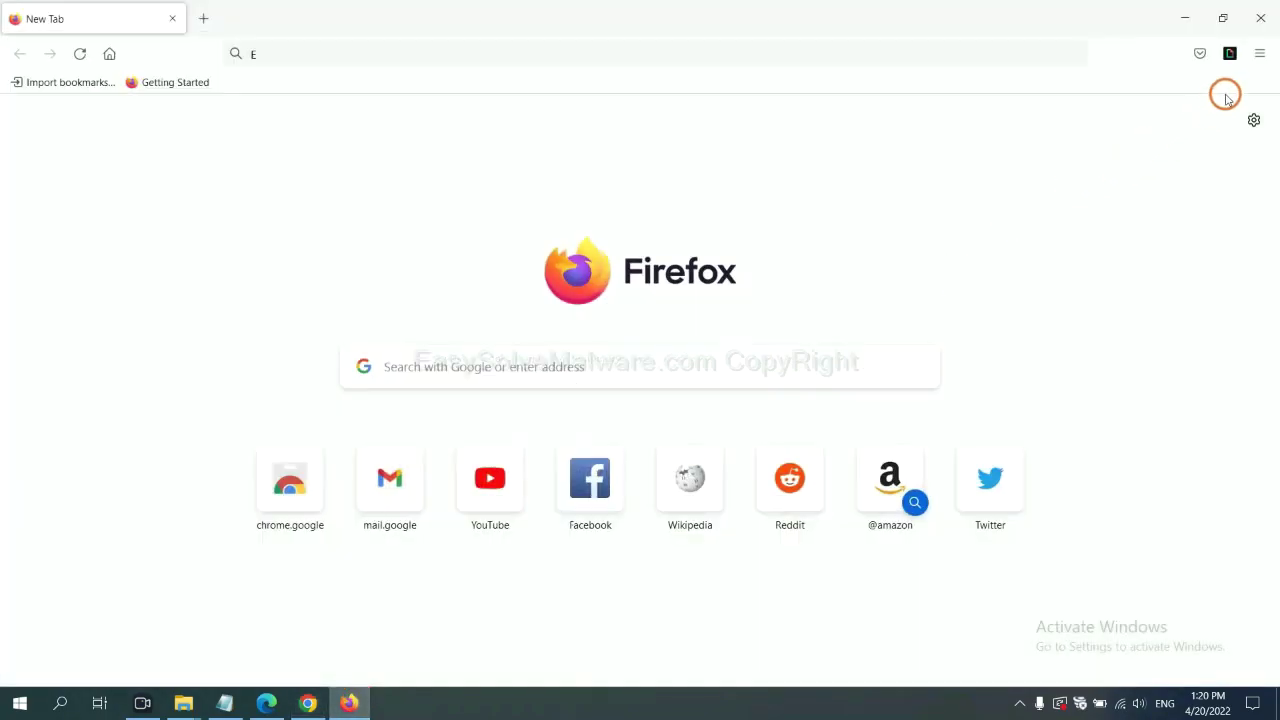
- Start Refresh Firefox from the Troubleshooting Information page, then switch to Microsoft Edge
click(1259, 57)
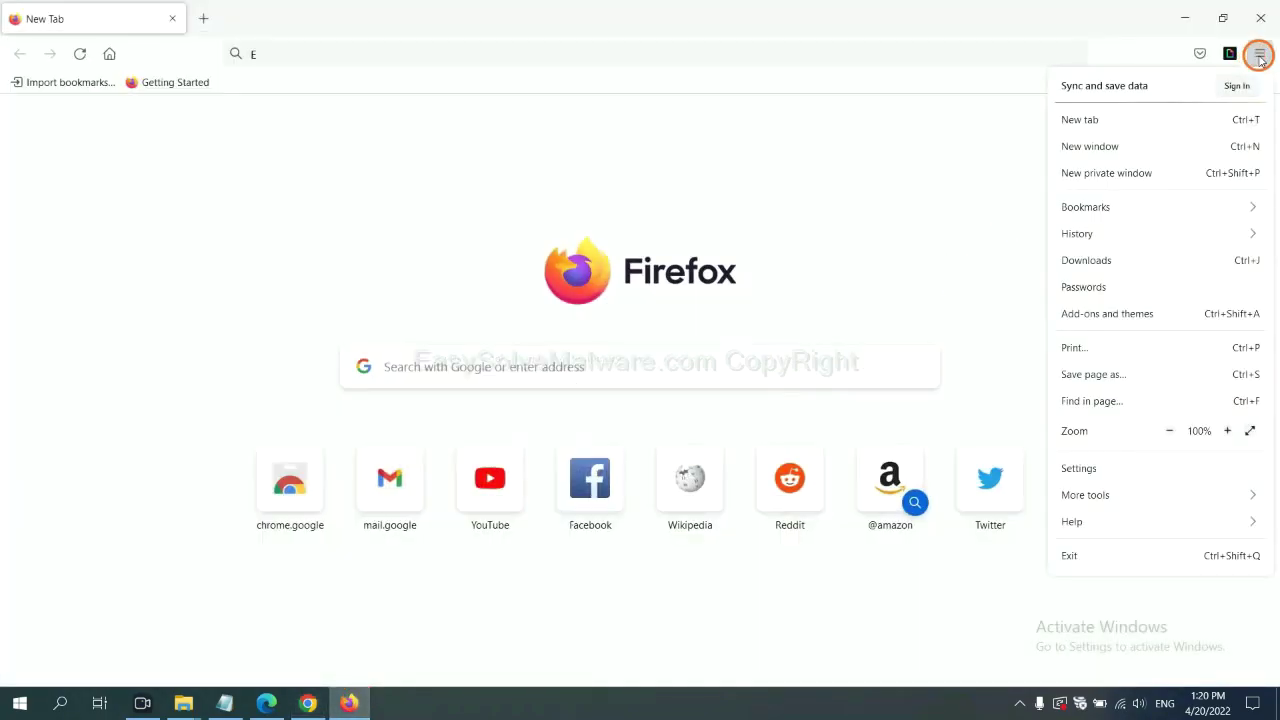
click(1101, 521)
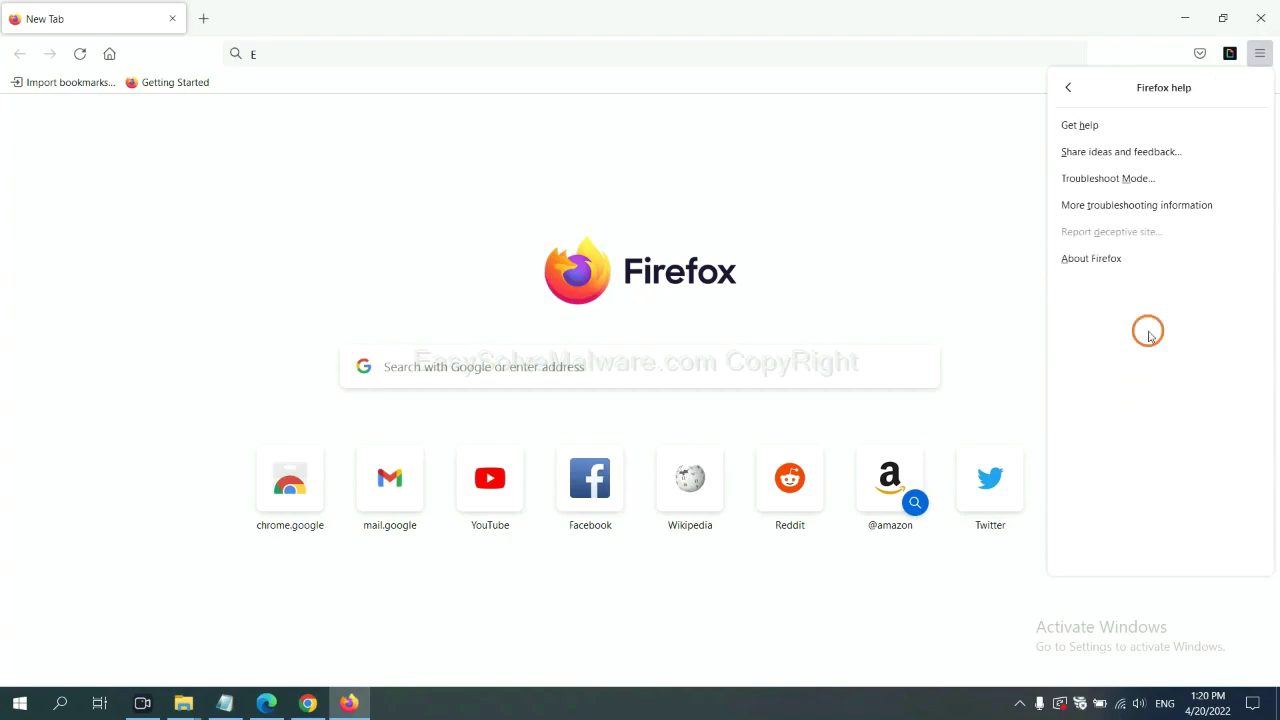
click(1123, 207)
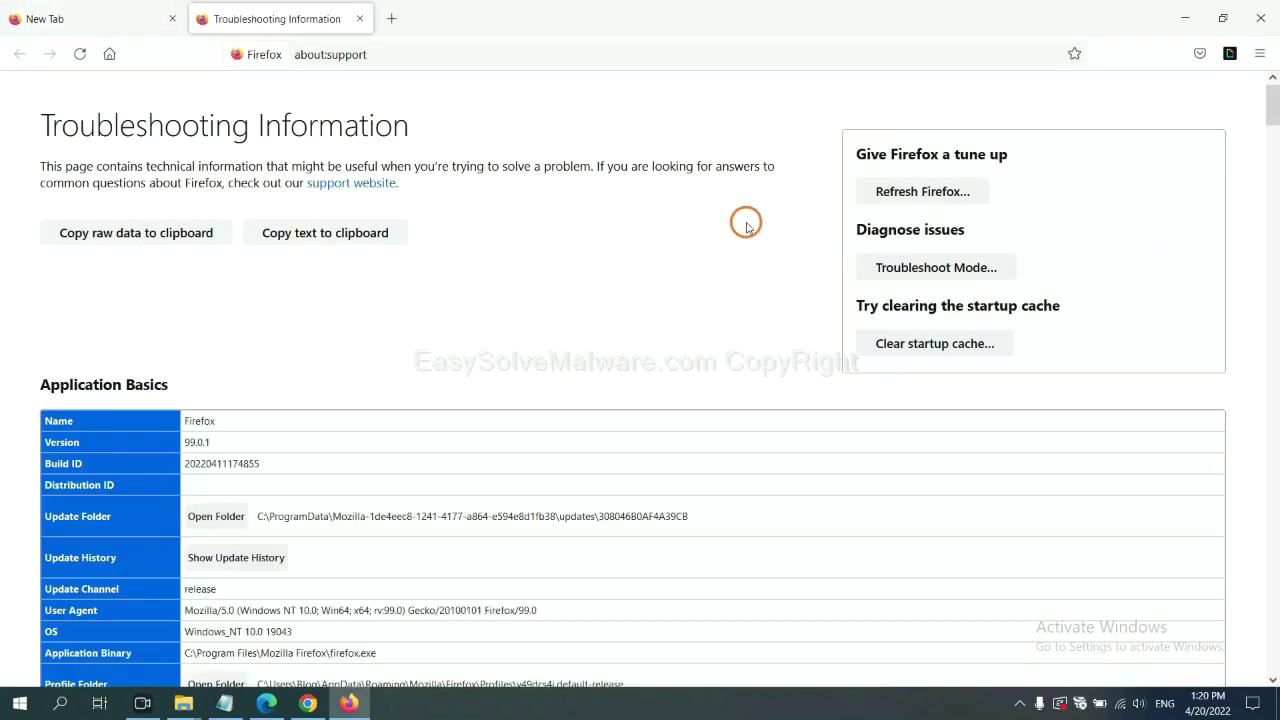
click(899, 193)
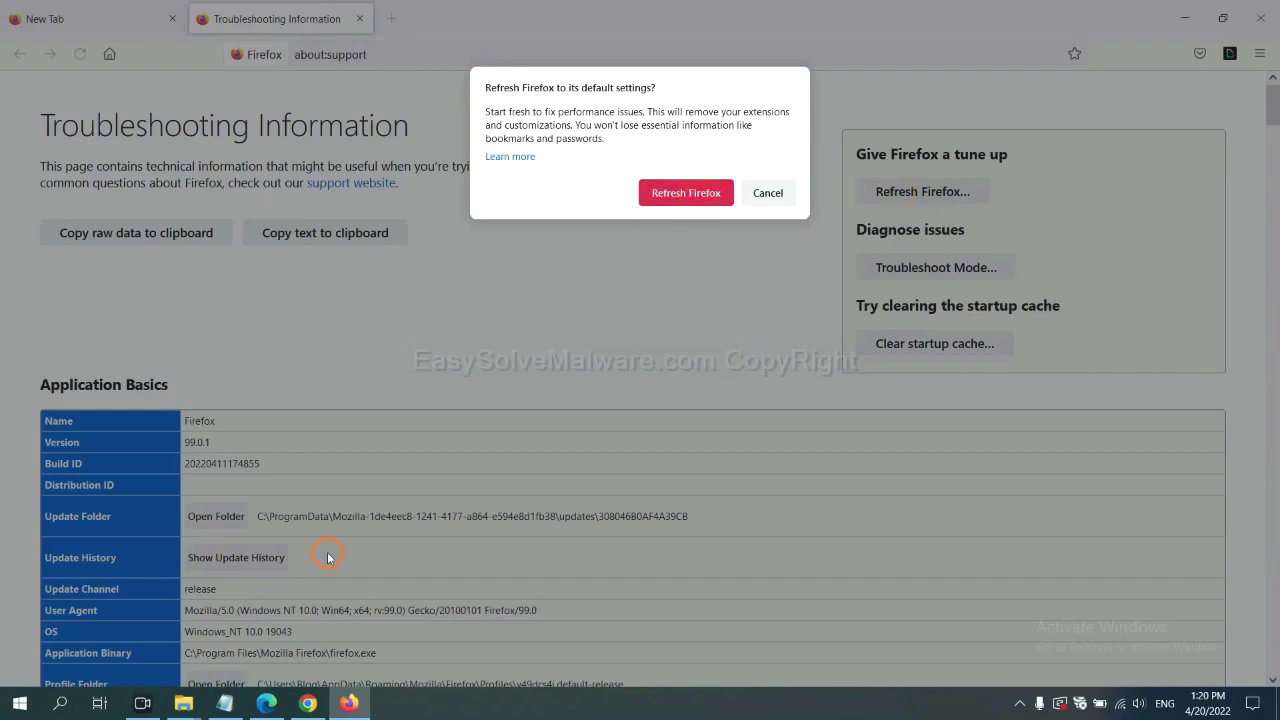
click(266, 703)
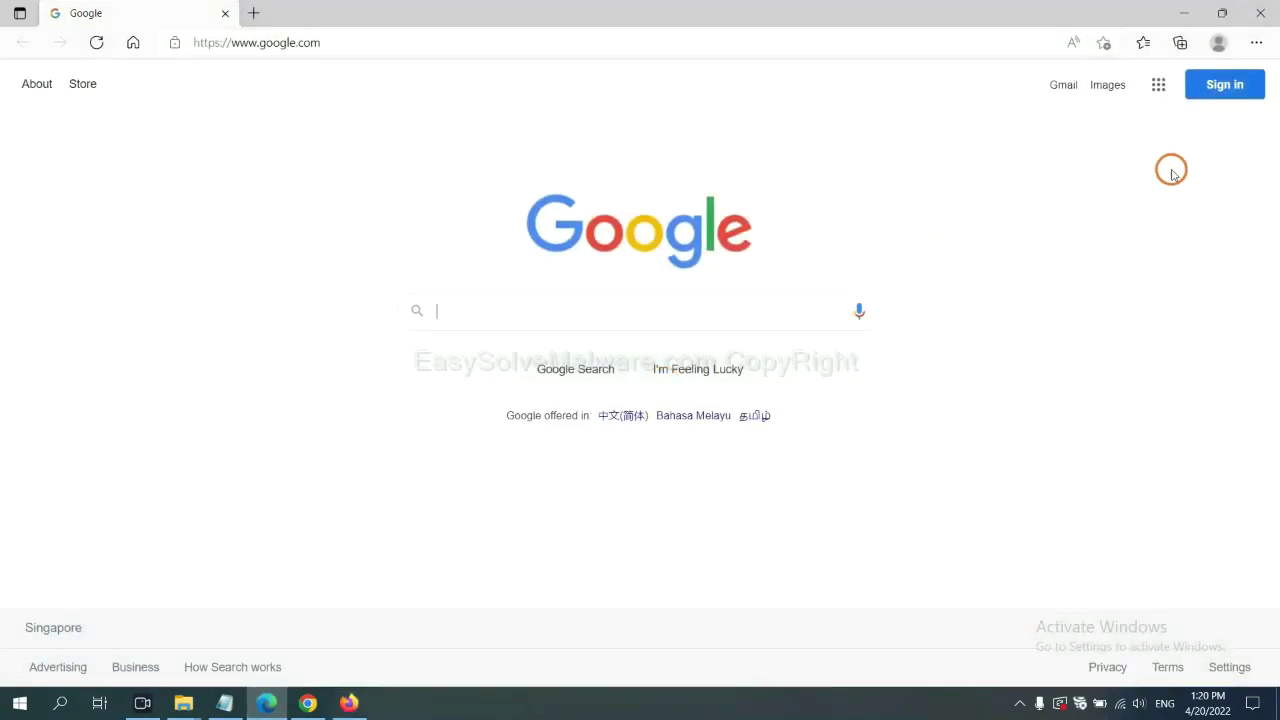
- Search Edge settings for 'reset' and bring up 'Restore settings to their default values'
click(1256, 42)
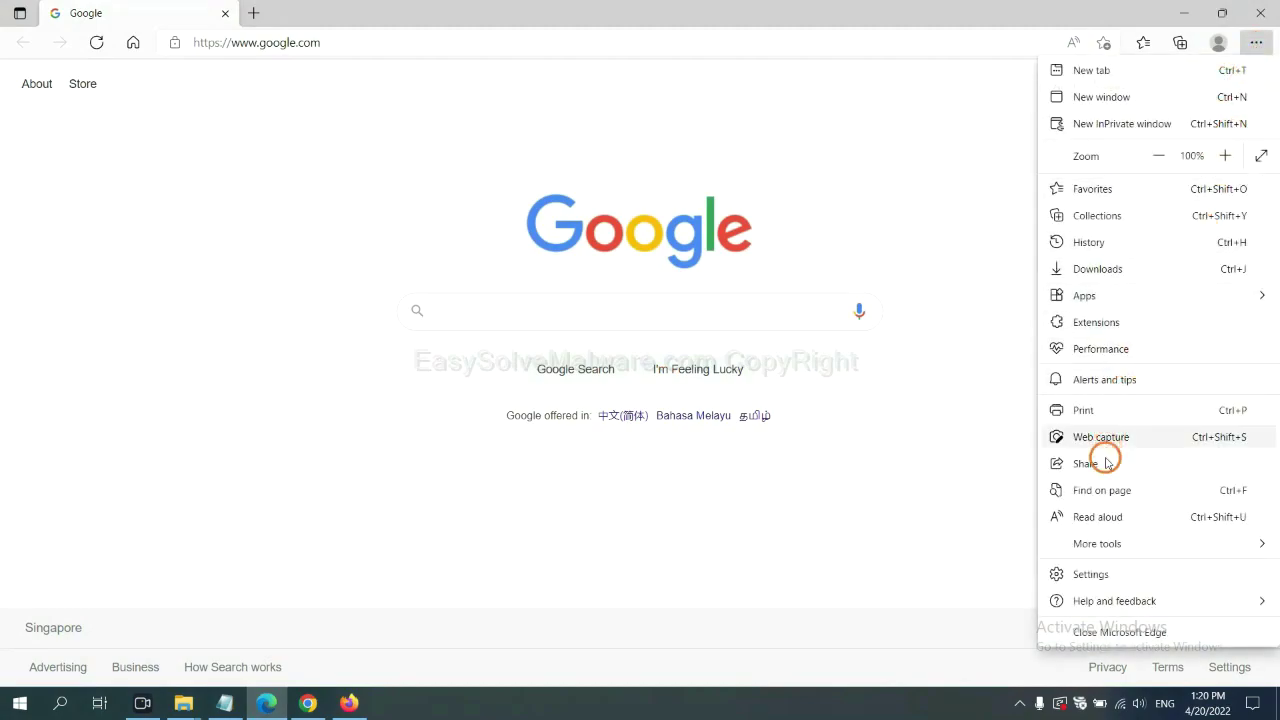
click(1104, 576)
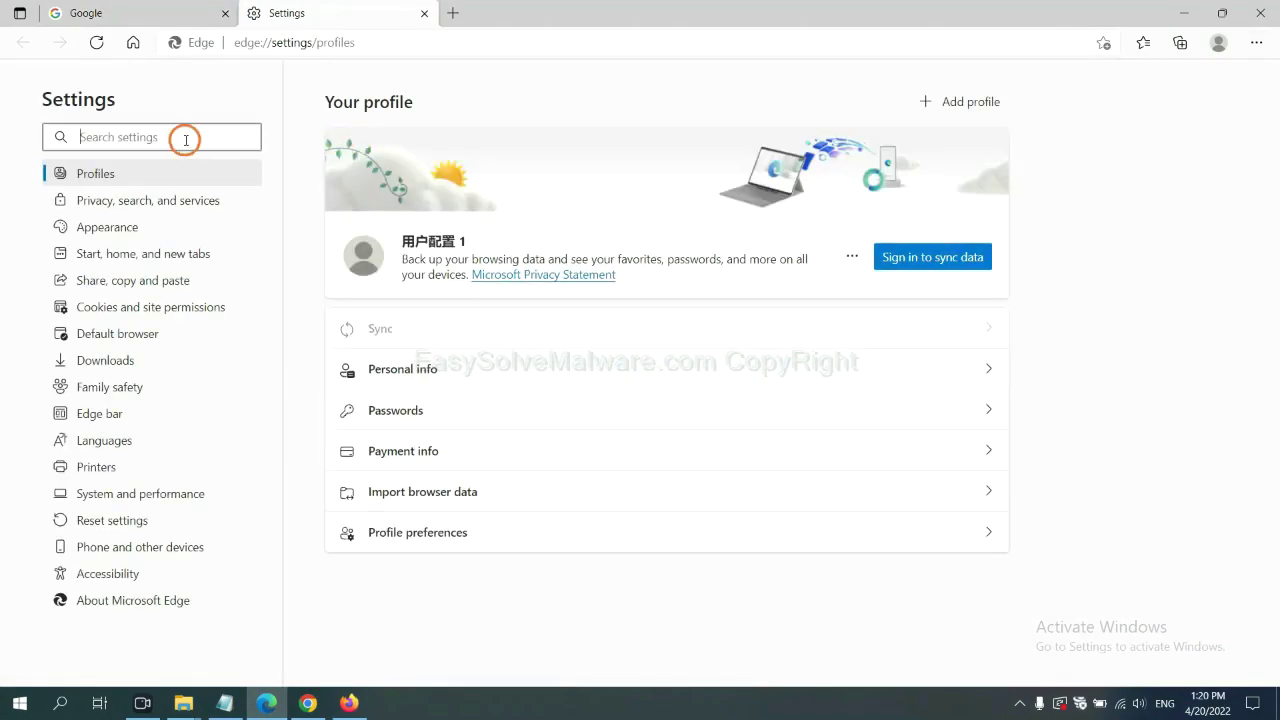
text(re)
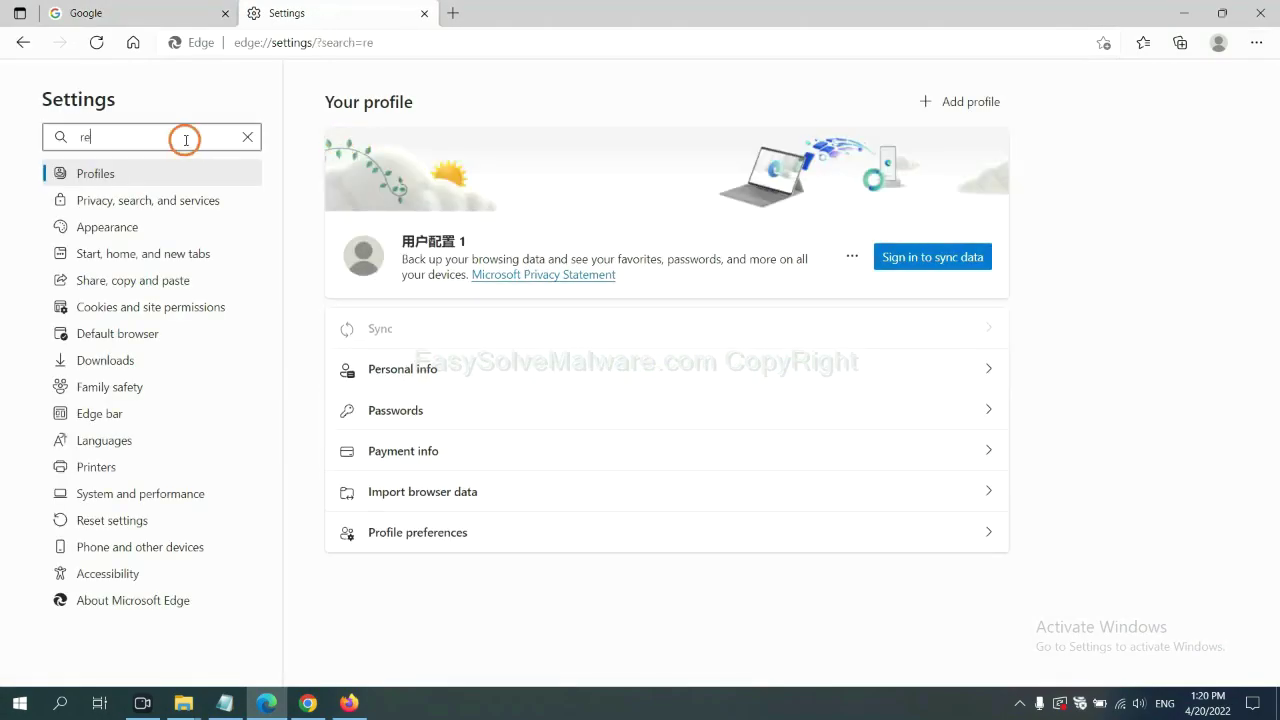
text(set)
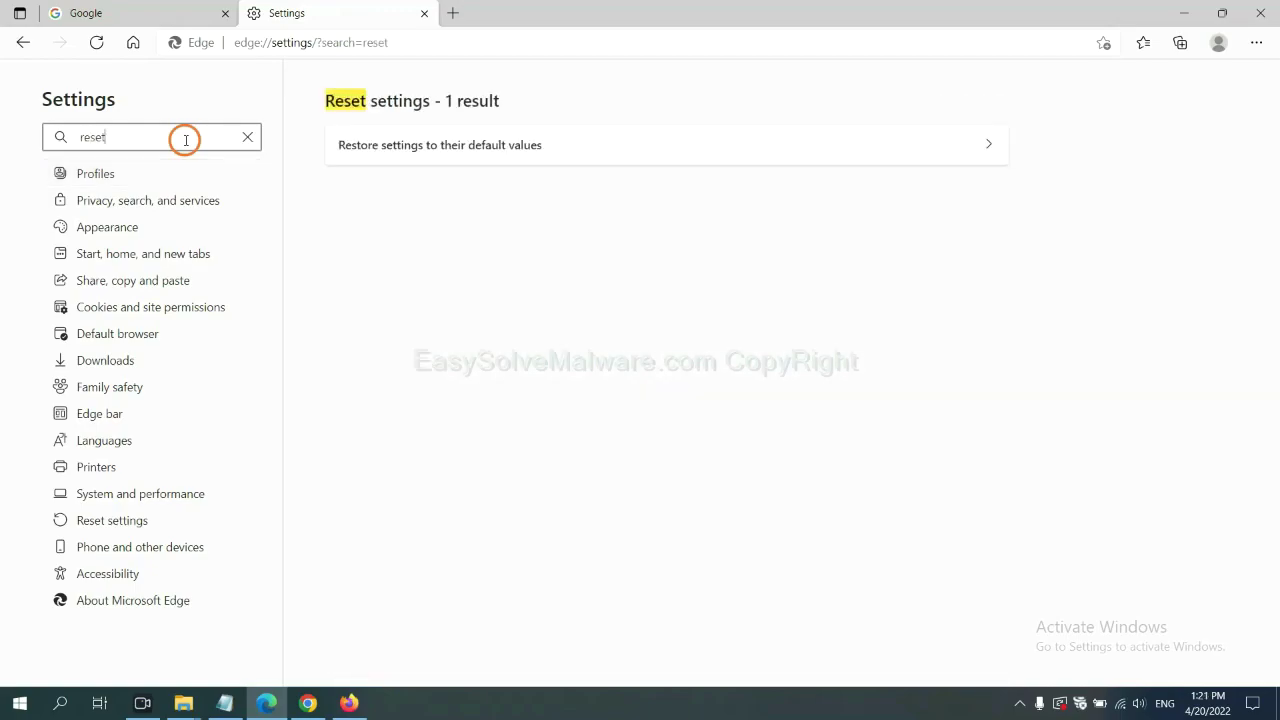
click(449, 144)
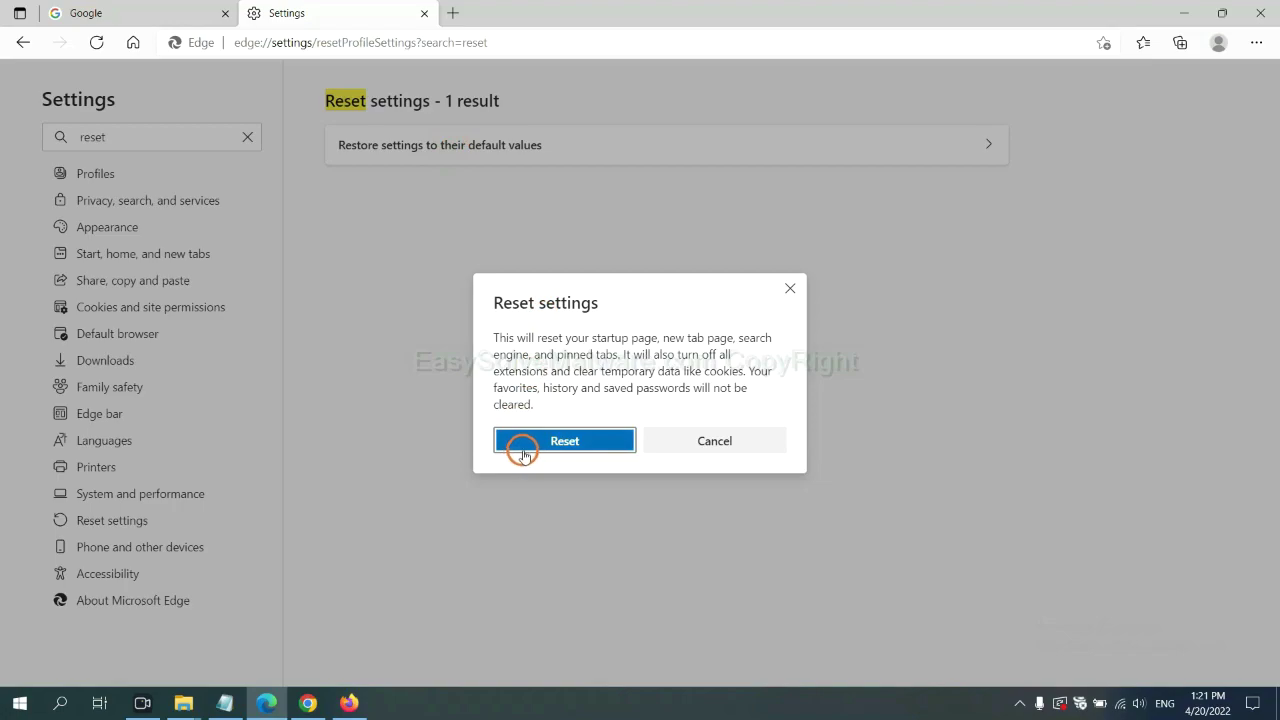